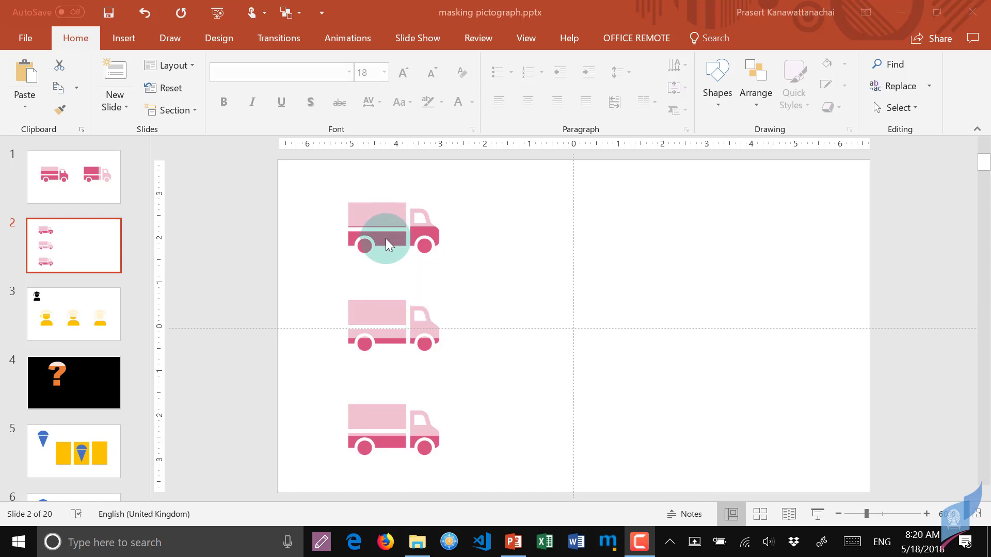
Extend the top truck's mask so the truck is fully dark pink, then go to slide 3
left_click_drag(386, 237, 382, 235)
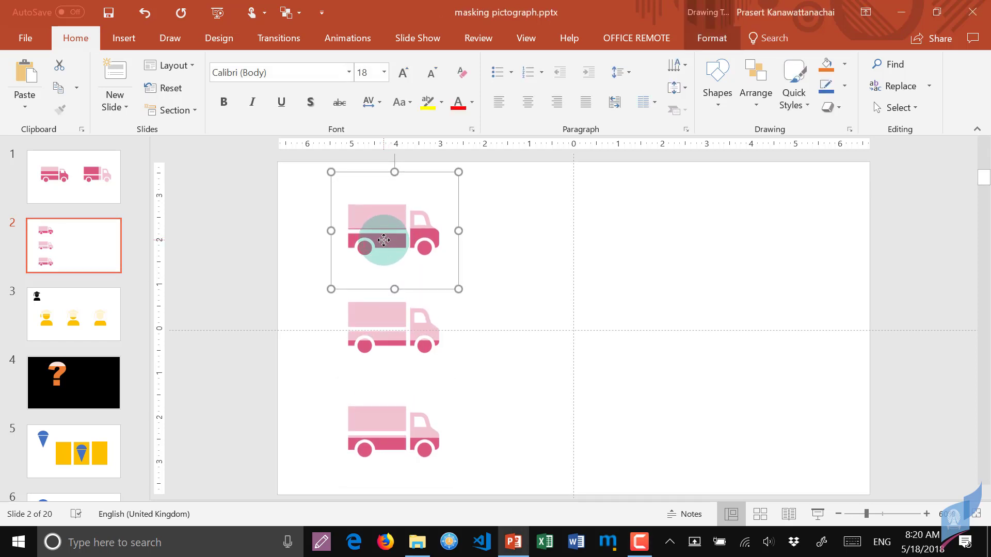
mouse_move(382, 234)
left_mouse_down()
mouse_move(396, 215)
mouse_move(385, 223)
left_mouse_up()
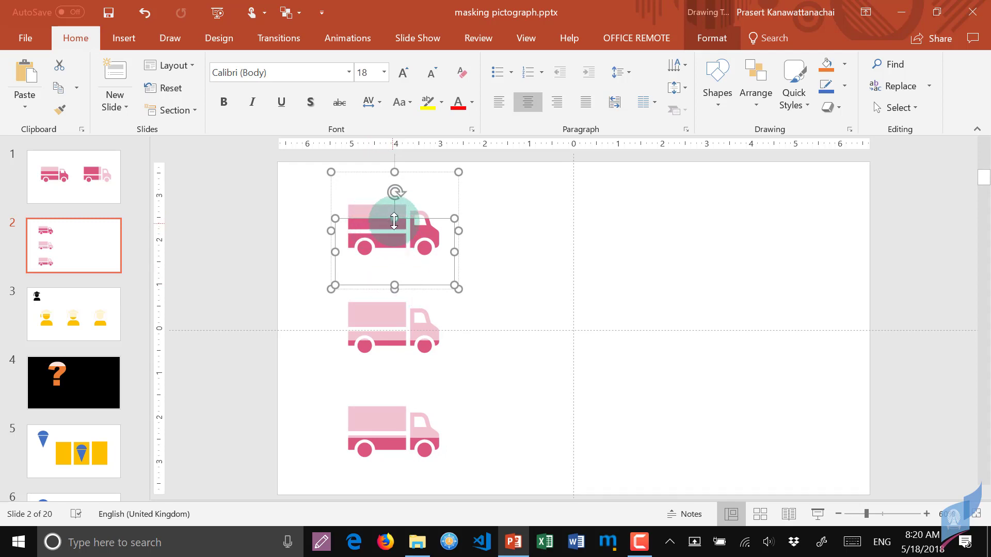
left_click_drag(394, 218, 394, 243)
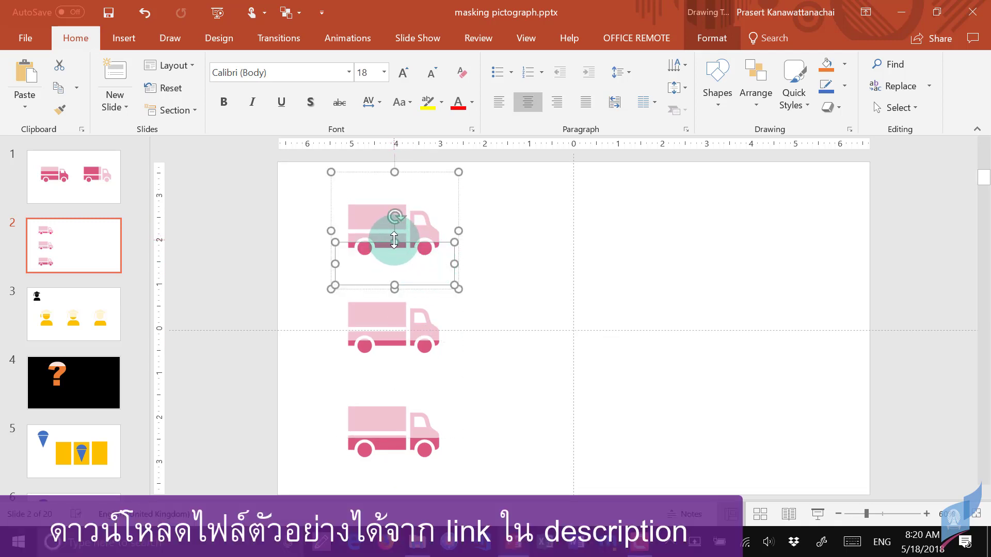
left_click_drag(394, 240, 394, 214)
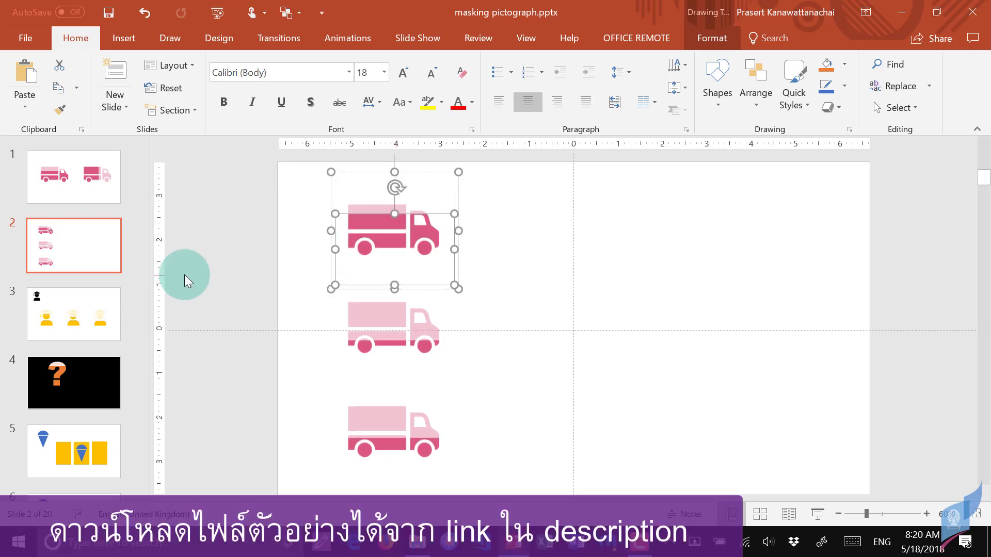
left_click(78, 305)
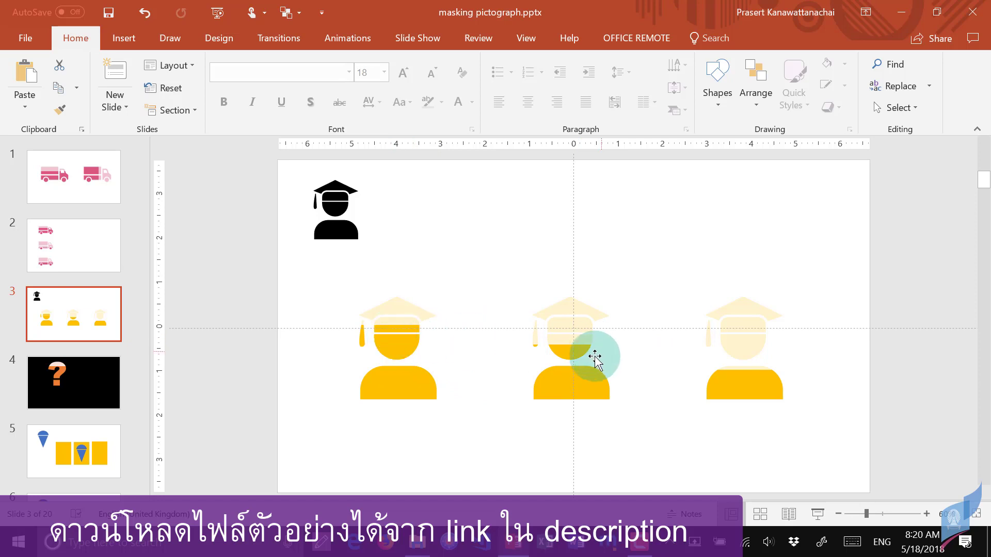
Lower the first graduate's dark yellow fill slightly
left_click(394, 338)
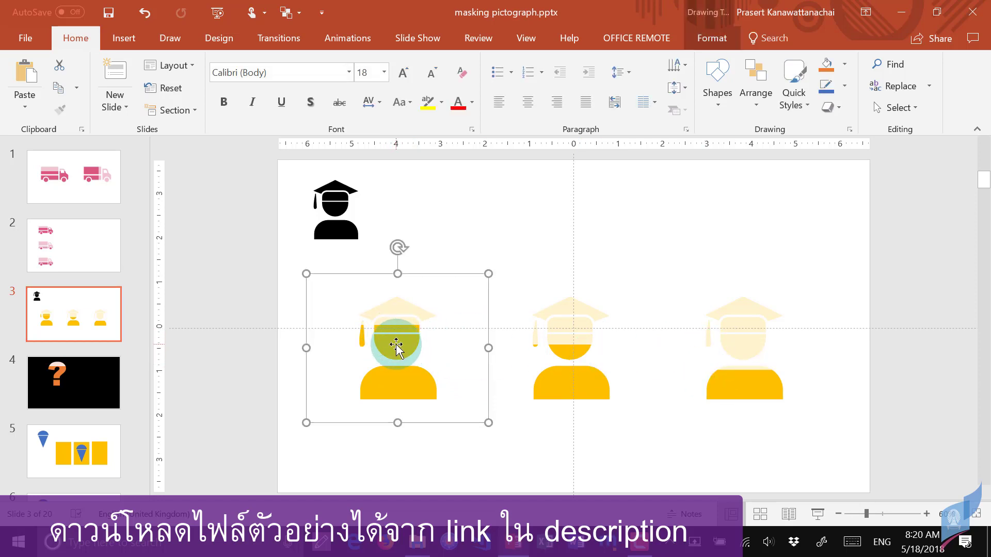
left_click(395, 325)
left_click_drag(398, 325, 398, 347)
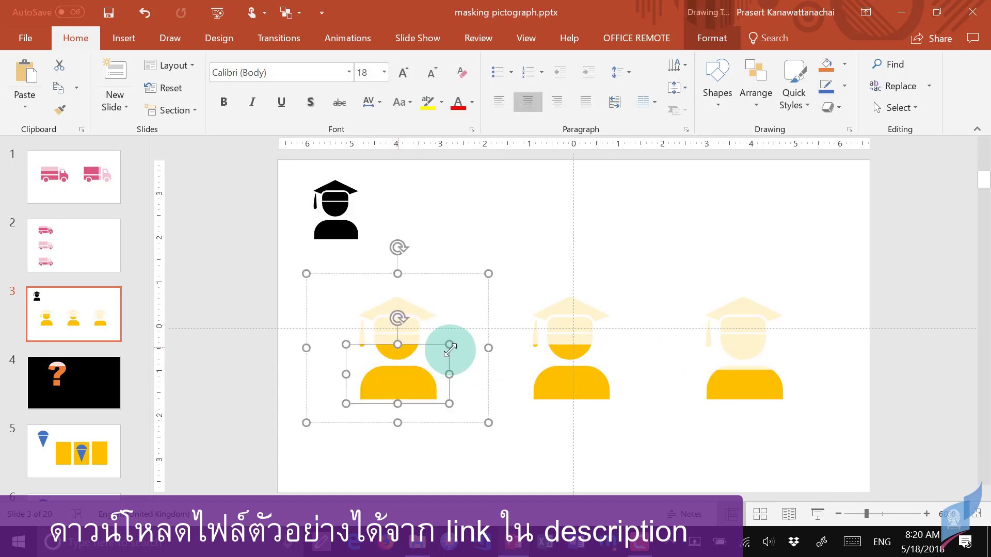
Raise the middle graduate's fill to the top of the head
left_click(494, 228)
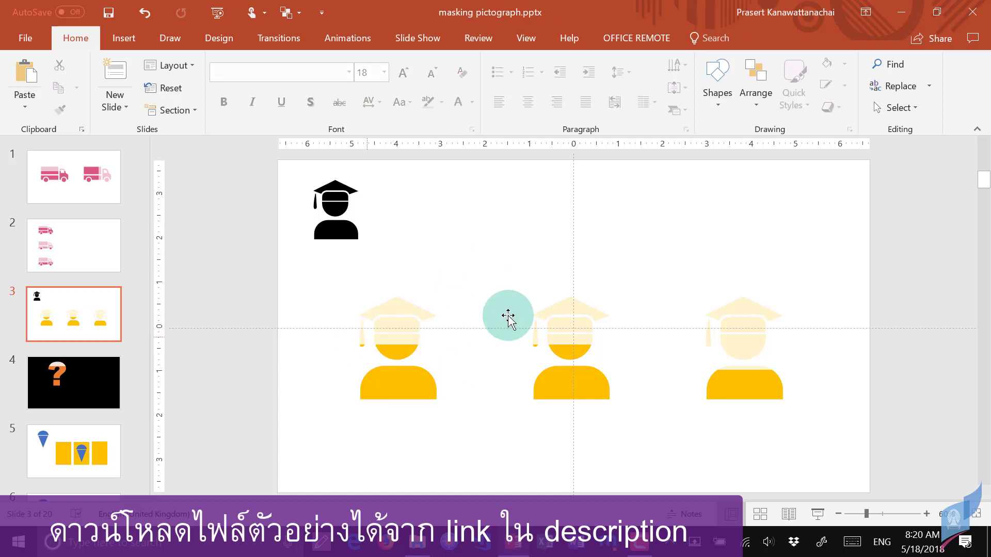
left_click(572, 349)
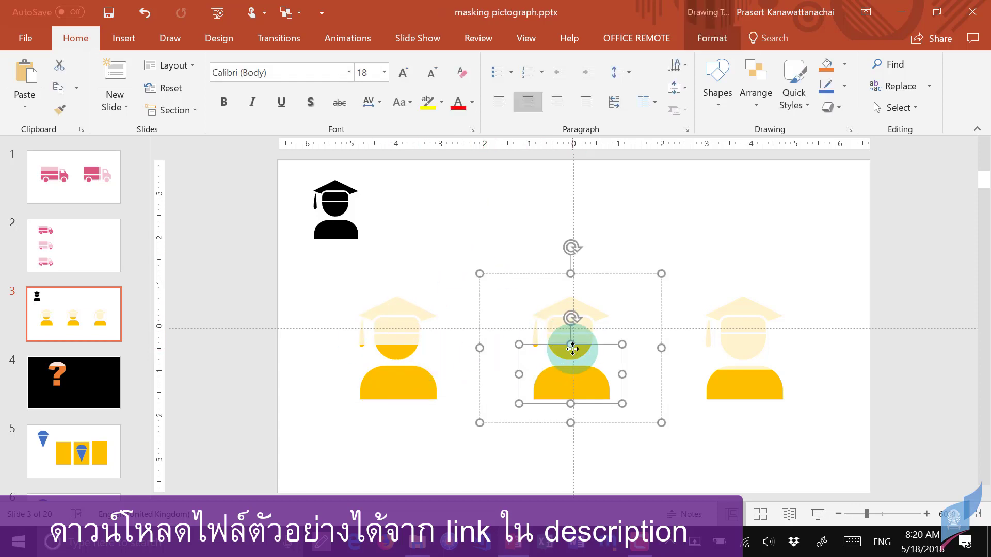
left_click_drag(571, 345, 574, 320)
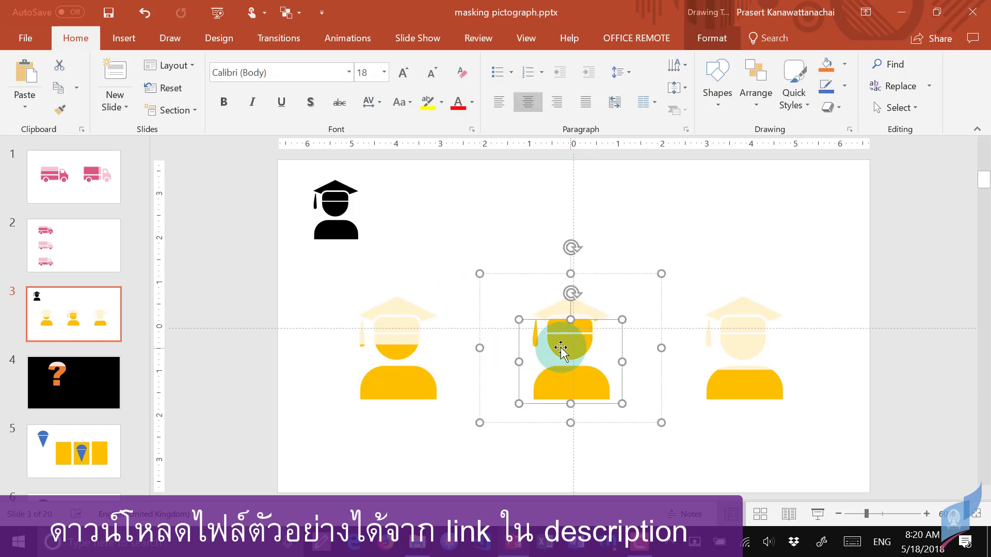
mouse_move(85, 169)
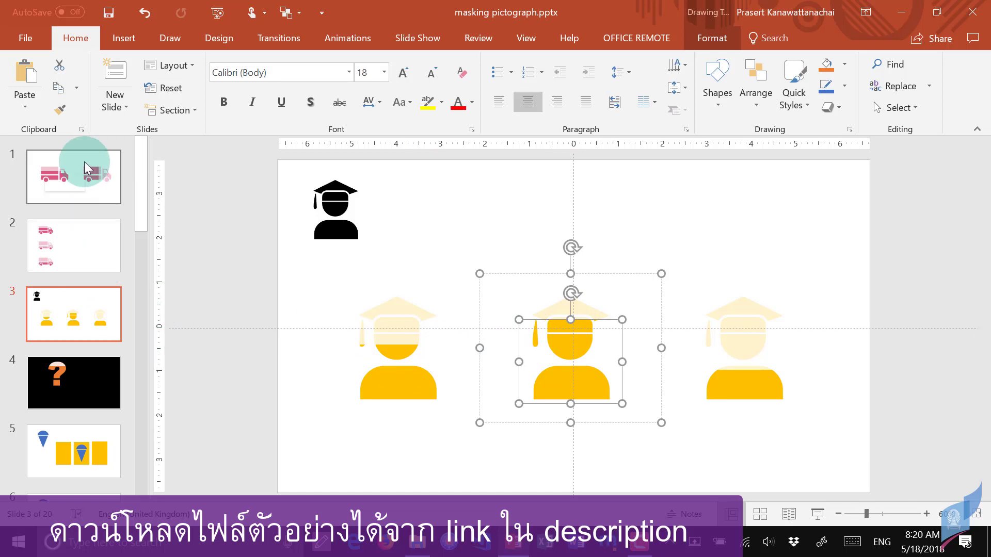
Insert a Blank layout slide before the current slide 1
left_click(85, 146)
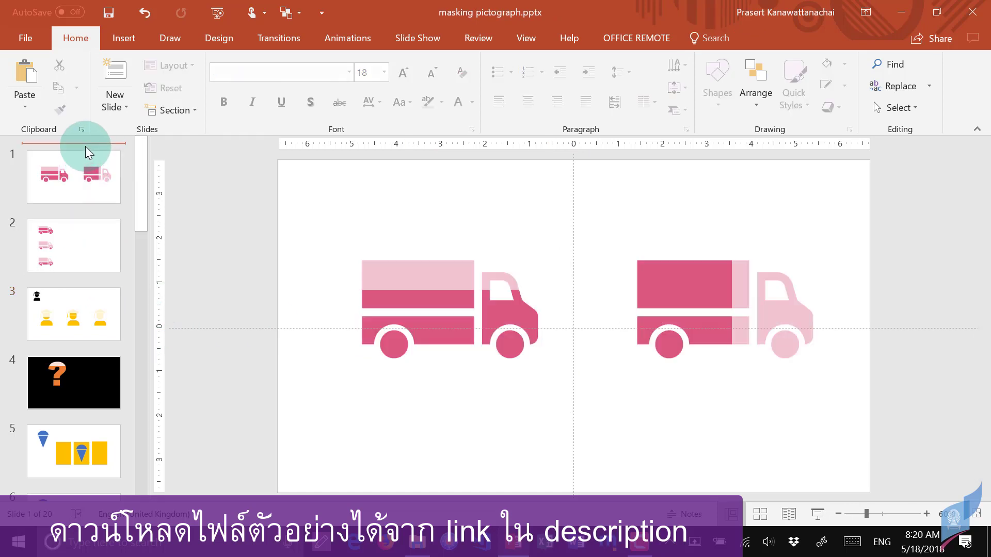
left_click(119, 107)
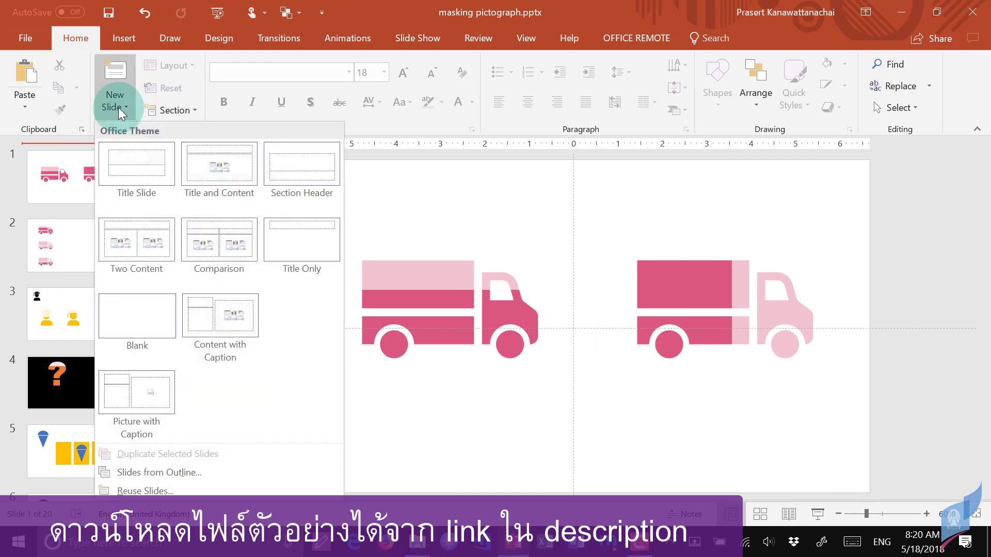
left_click(132, 310)
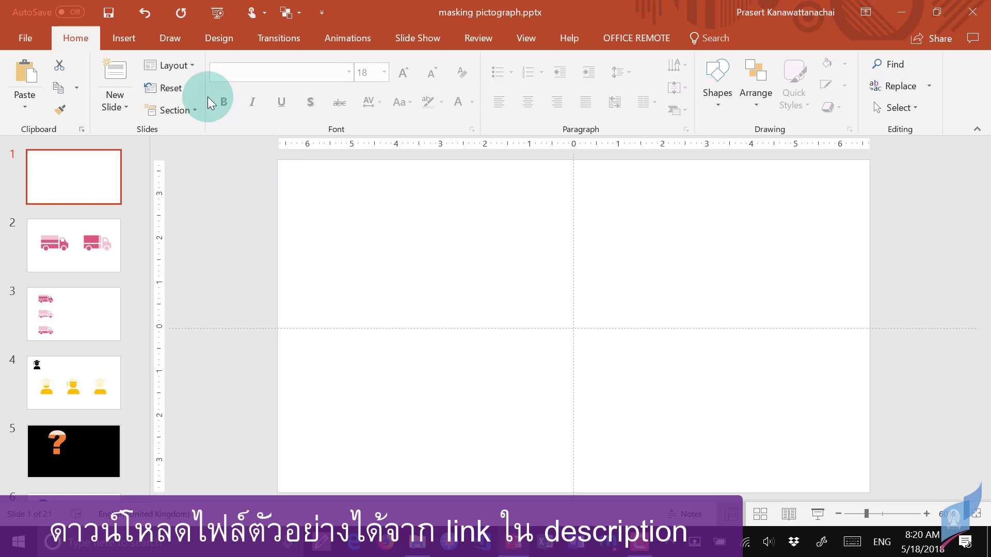
left_click(123, 39)
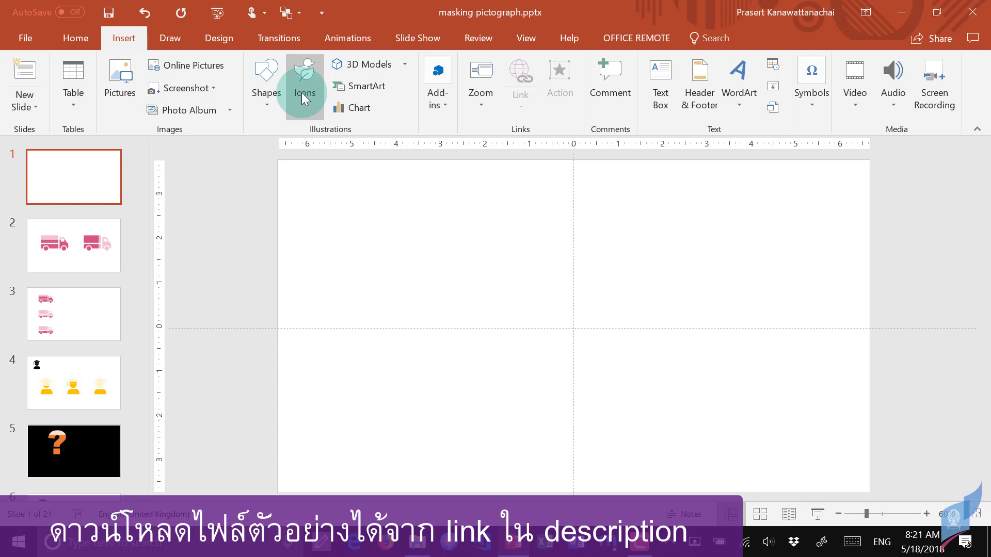
On blank slide 1, pick the leafy tree from Nature and outdoors in the Icons library
left_click(70, 242)
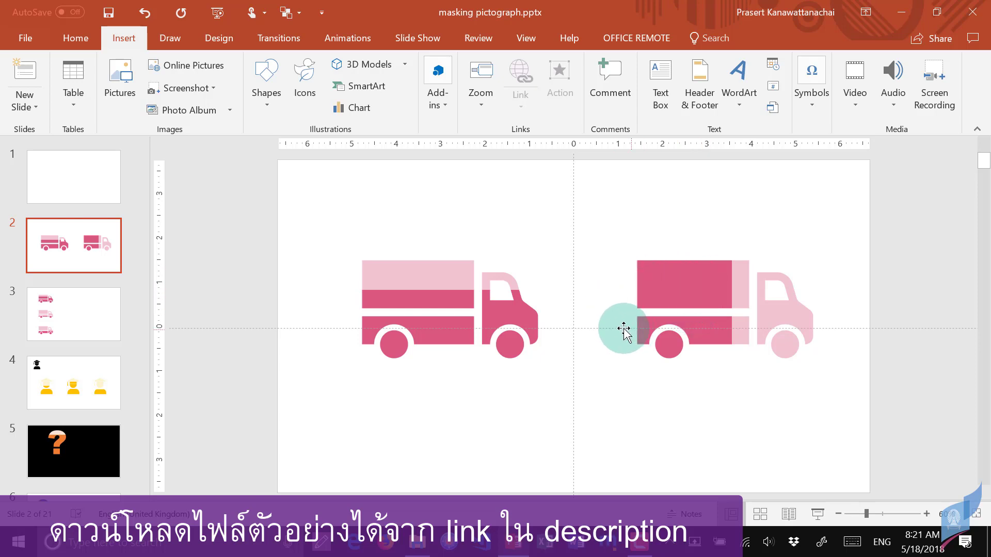
left_click(81, 170)
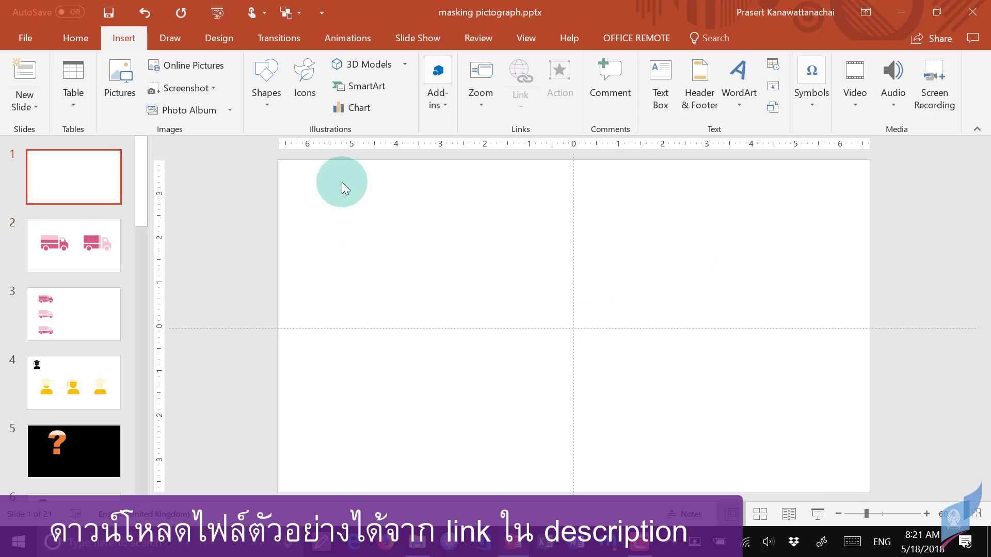
left_click(303, 83)
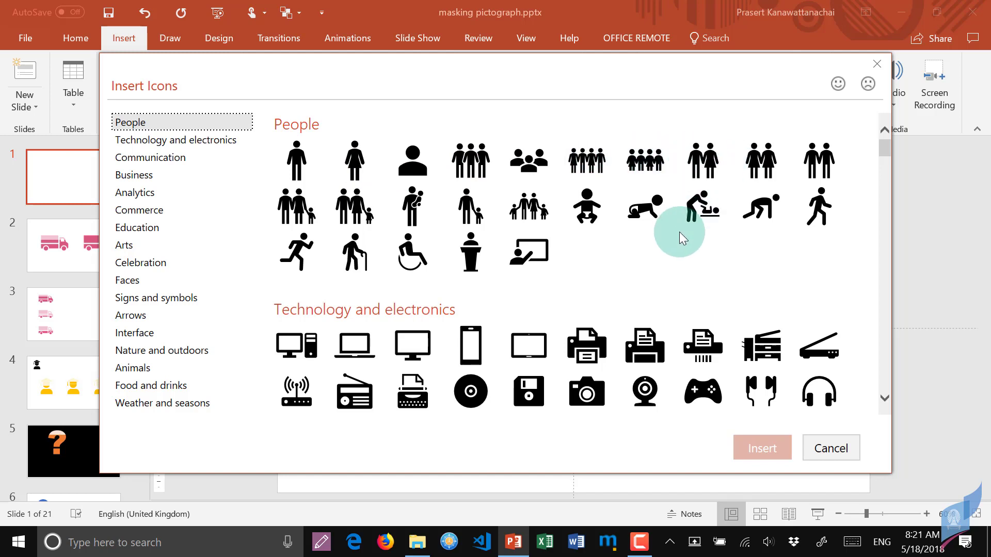
scroll(680, 233, "down", 3)
scroll(680, 233, "down", 3)
scroll(679, 234, "down", 3)
scroll(680, 238, "down", 1)
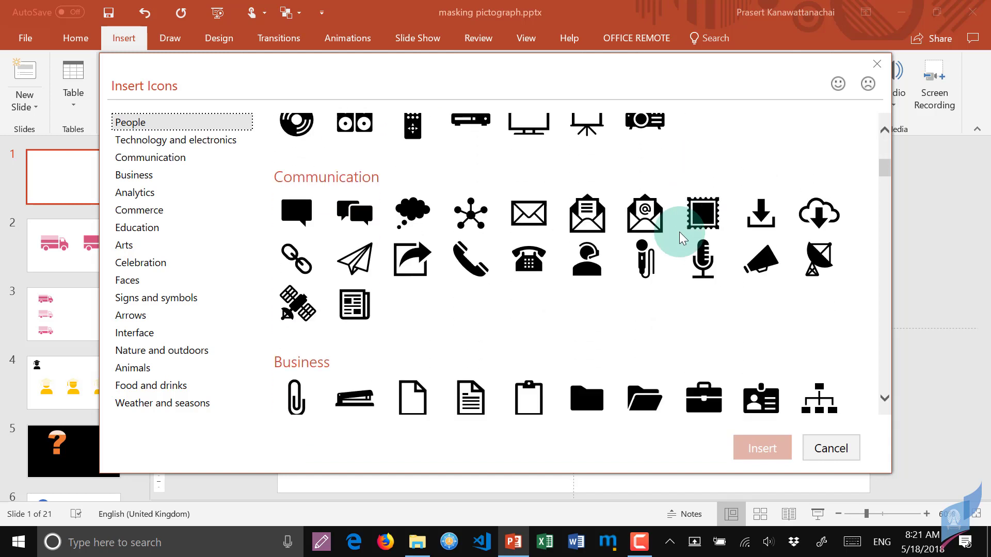
scroll(679, 238, "down", 2)
scroll(680, 237, "down", 2)
scroll(680, 233, "down", 2)
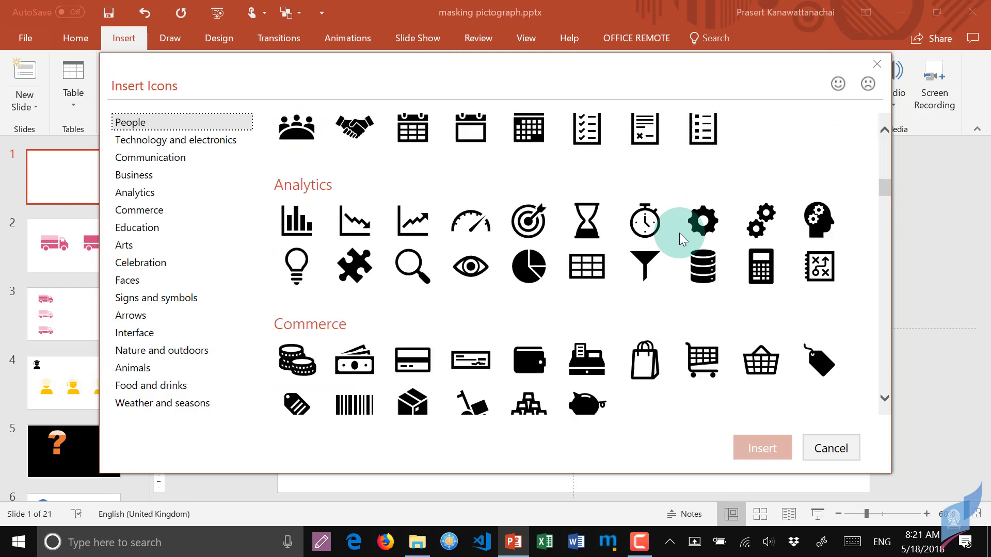
scroll(680, 235, "down", 1)
scroll(679, 234, "down", 3)
scroll(678, 236, "down", 1)
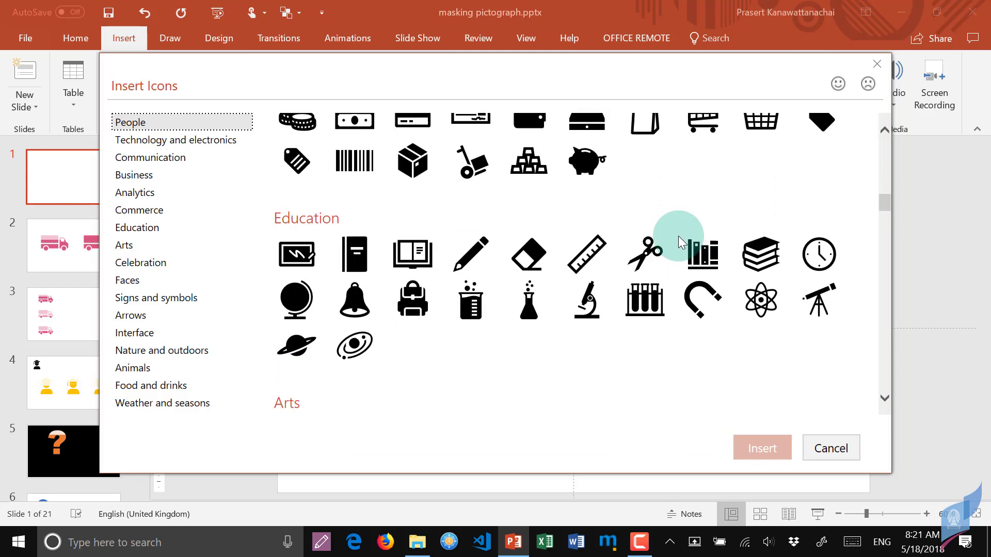
scroll(678, 237, "down", 3)
scroll(678, 237, "down", 1)
scroll(678, 237, "down", 2)
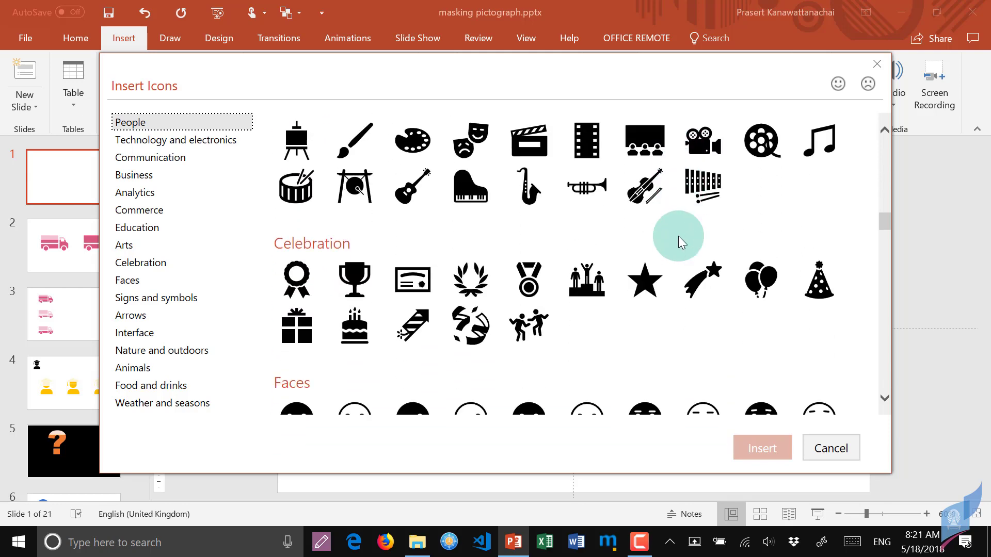
scroll(516, 227, "down", 6)
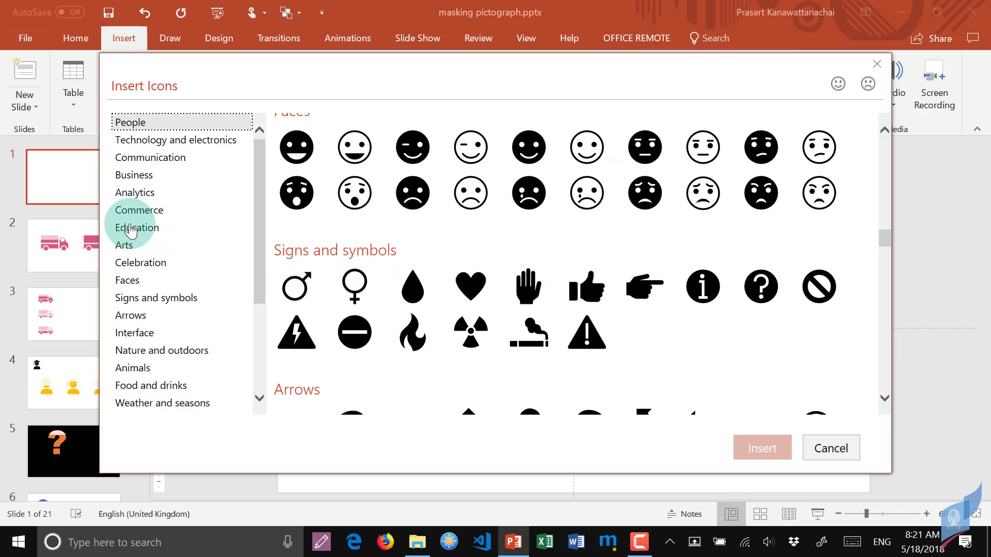
scroll(531, 283, "down", 5)
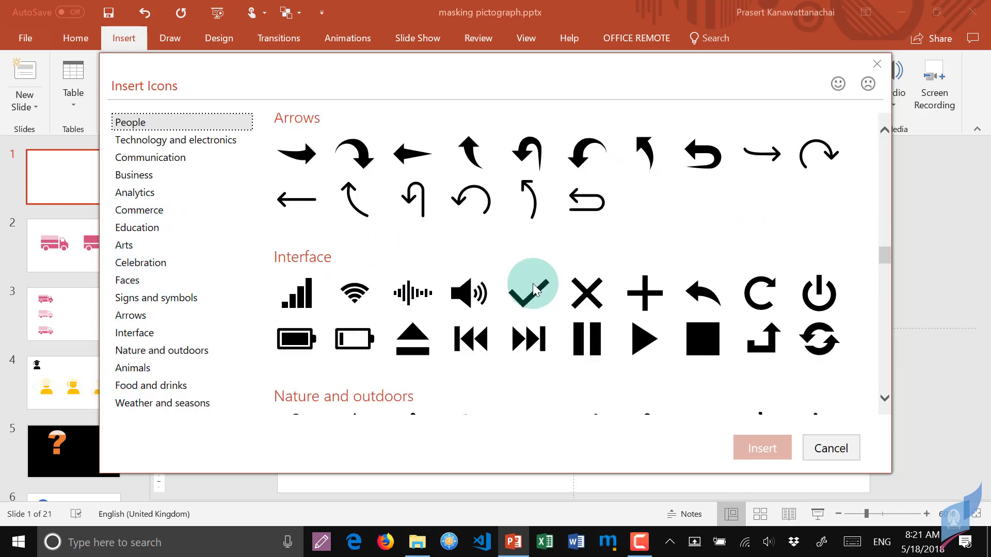
scroll(524, 289, "down", 3)
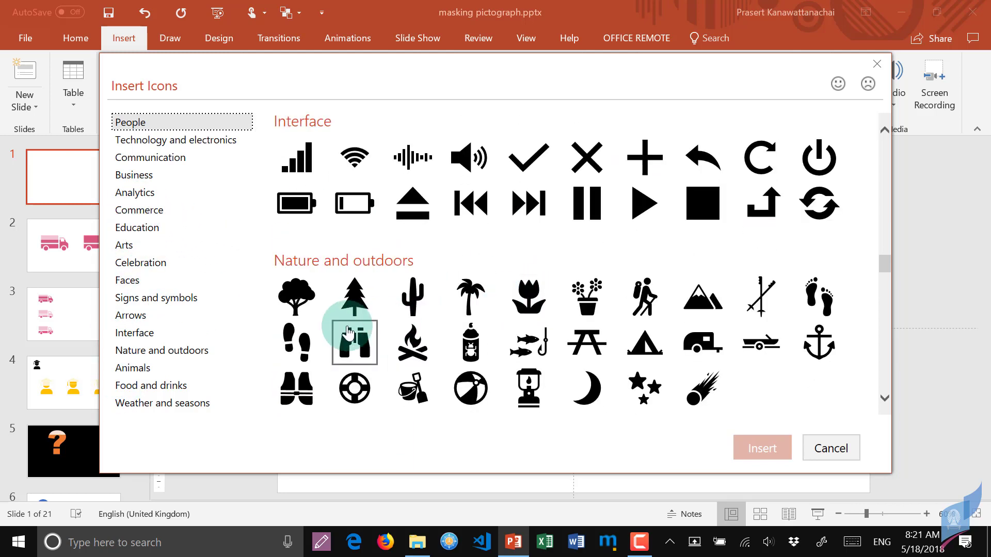
left_click(298, 304)
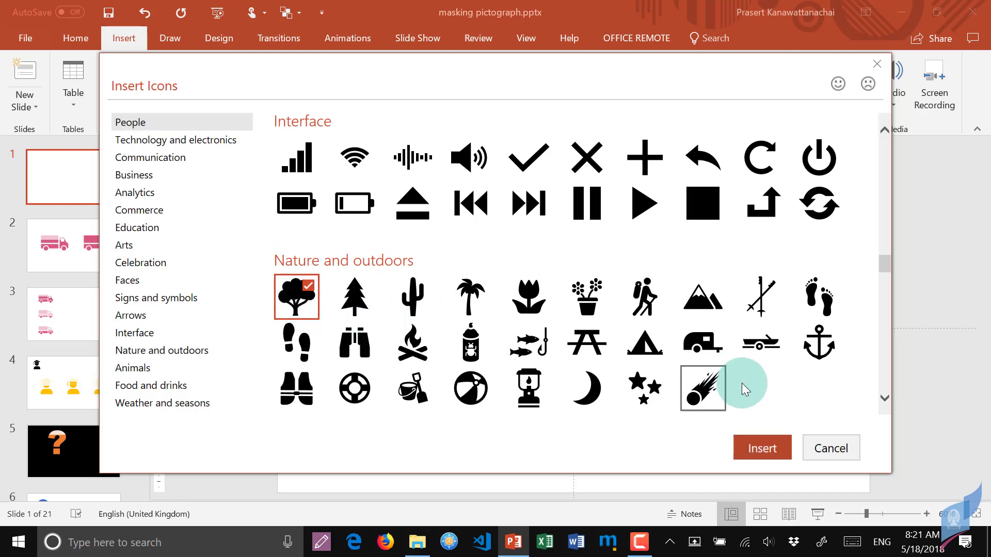
Insert the tree icon, enlarge it and move it toward the slide's left
left_click(753, 454)
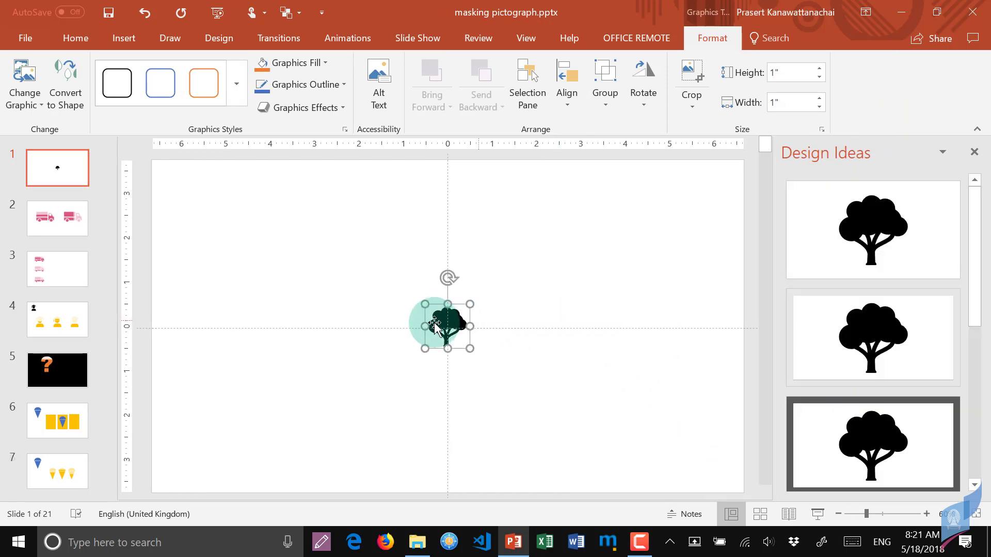
left_click(974, 152)
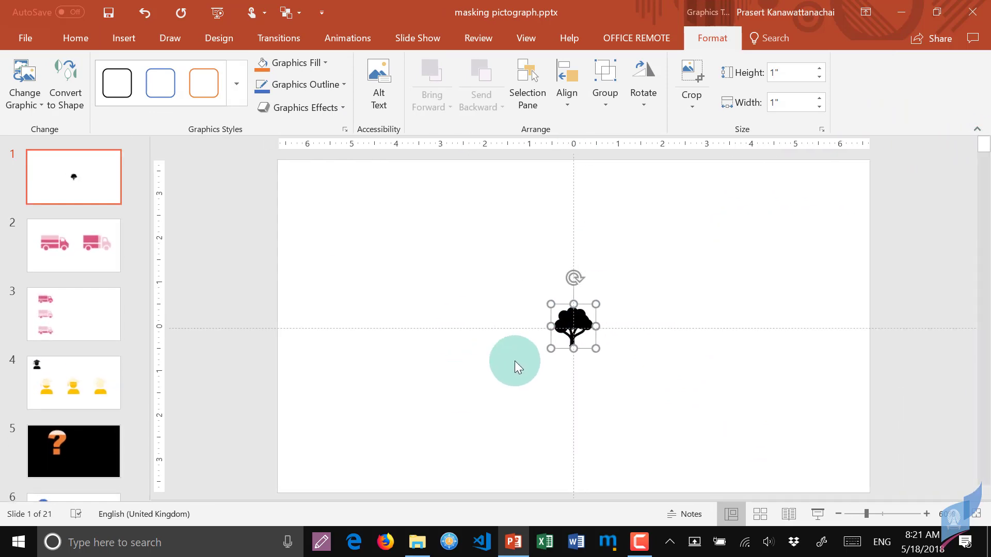
left_click_drag(597, 305, 699, 256)
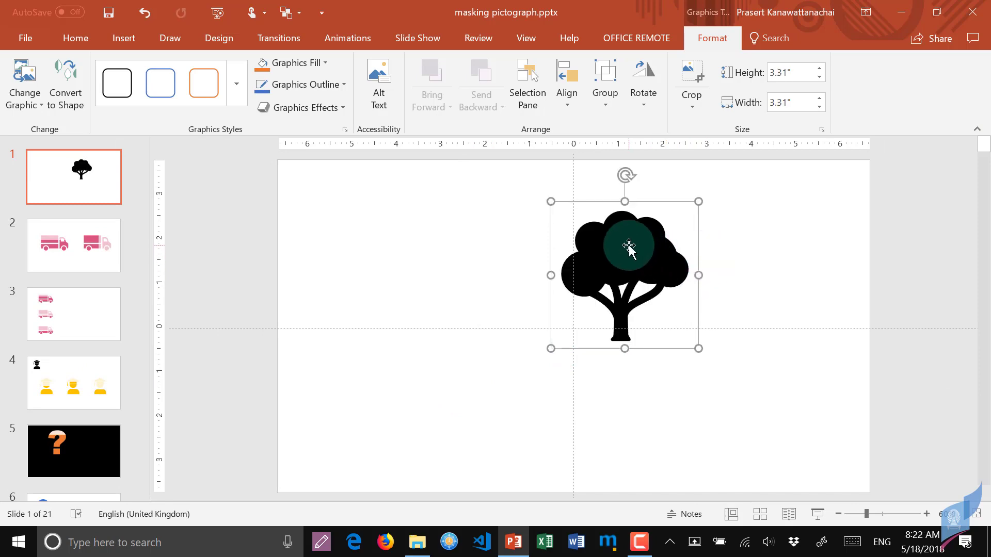
left_click_drag(631, 248, 455, 288)
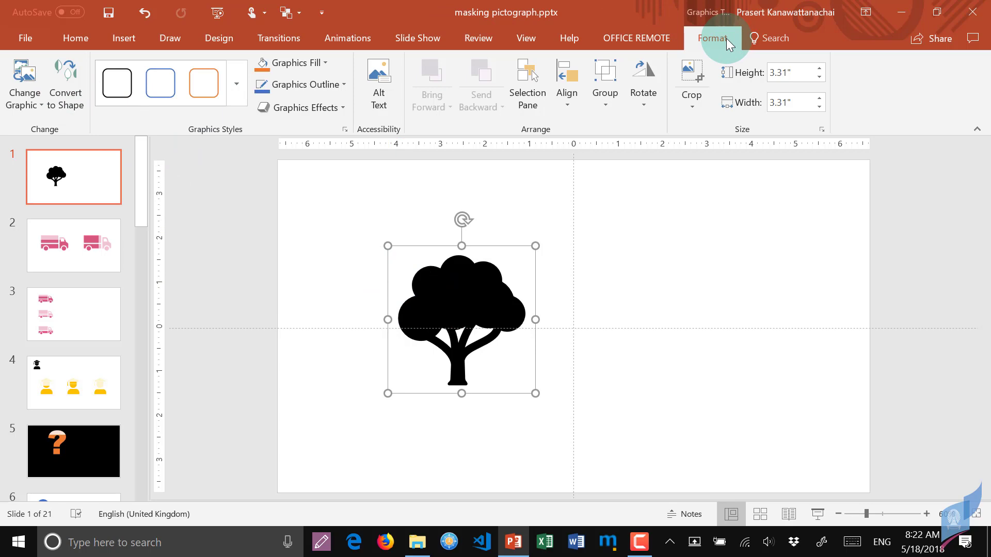
Convert the tree icon to an editable drawing shape and reposition it
left_click(68, 84)
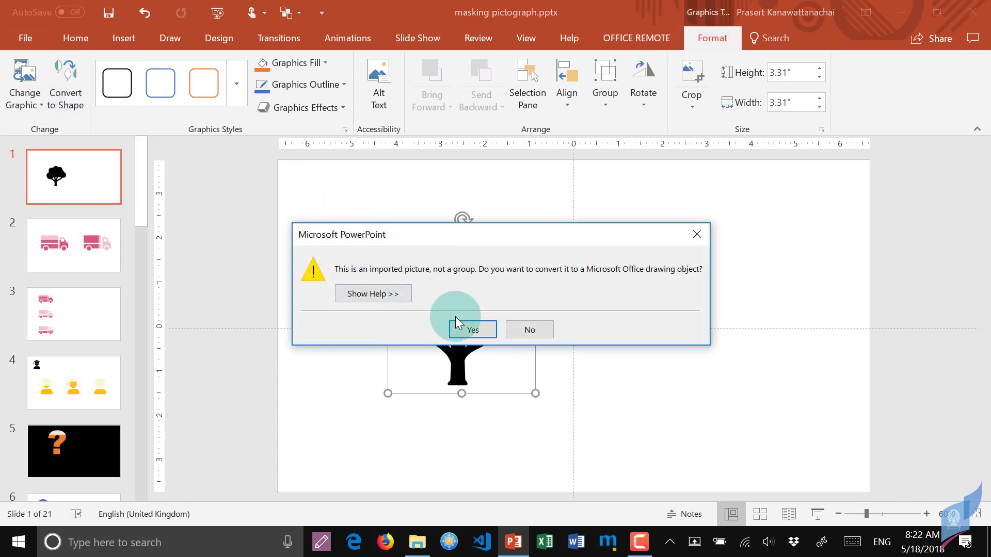
left_click(465, 328)
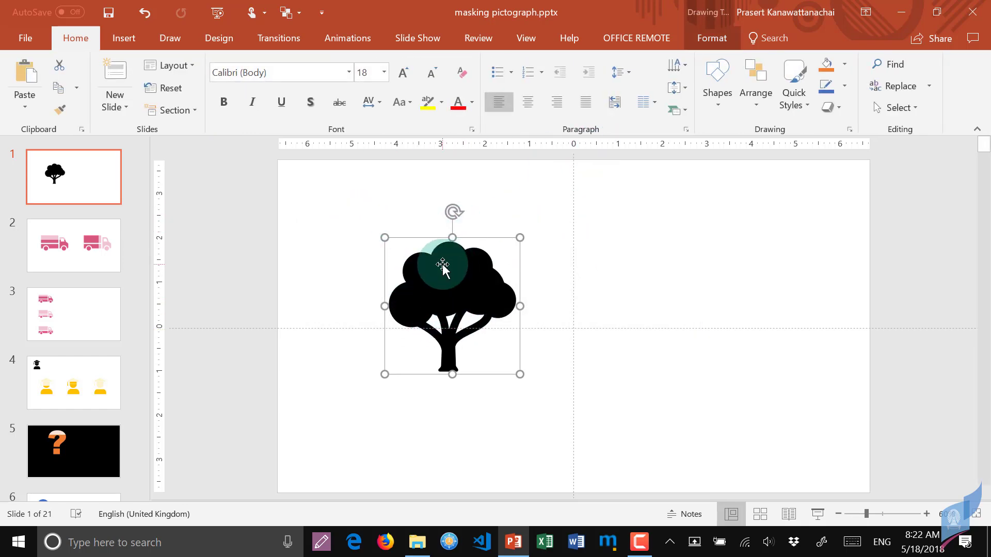
mouse_move(442, 264)
left_mouse_down()
mouse_move(382, 235)
mouse_move(571, 236)
mouse_move(576, 247)
left_mouse_up()
Draw a rectangle over the right tree, send it to back, and select both shapes
left_click(720, 100)
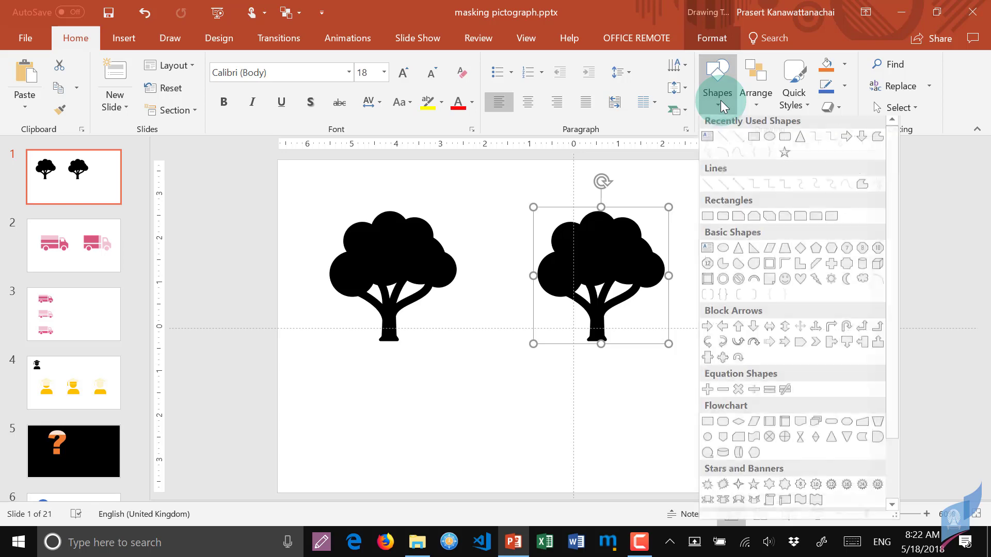
left_click(755, 142)
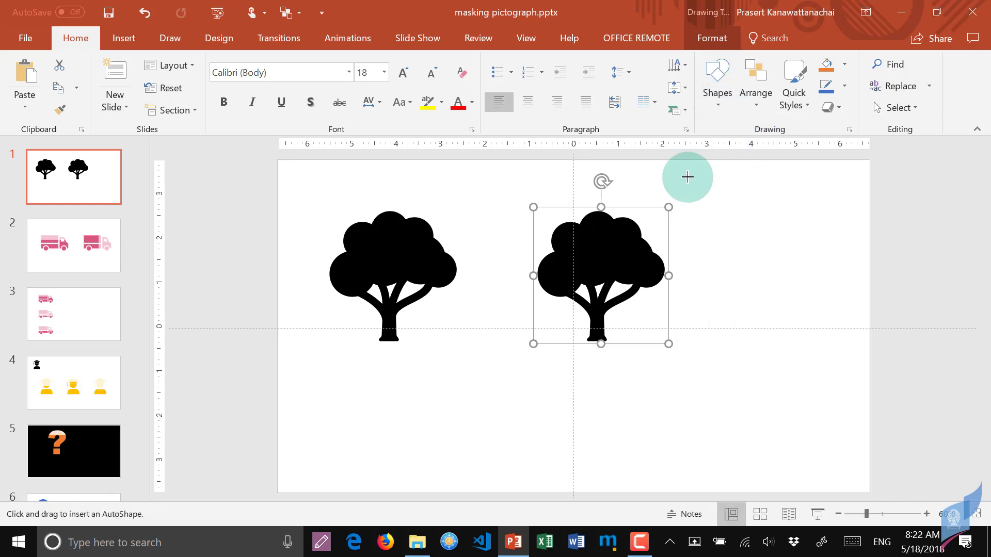
mouse_move(517, 192)
left_mouse_down()
mouse_move(625, 352)
mouse_move(687, 361)
left_mouse_up()
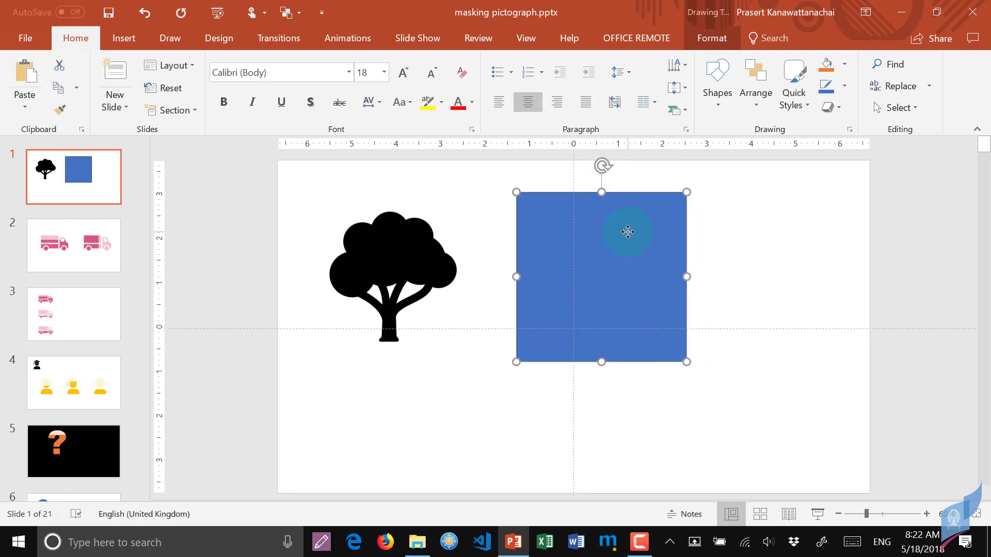
right_click(603, 245)
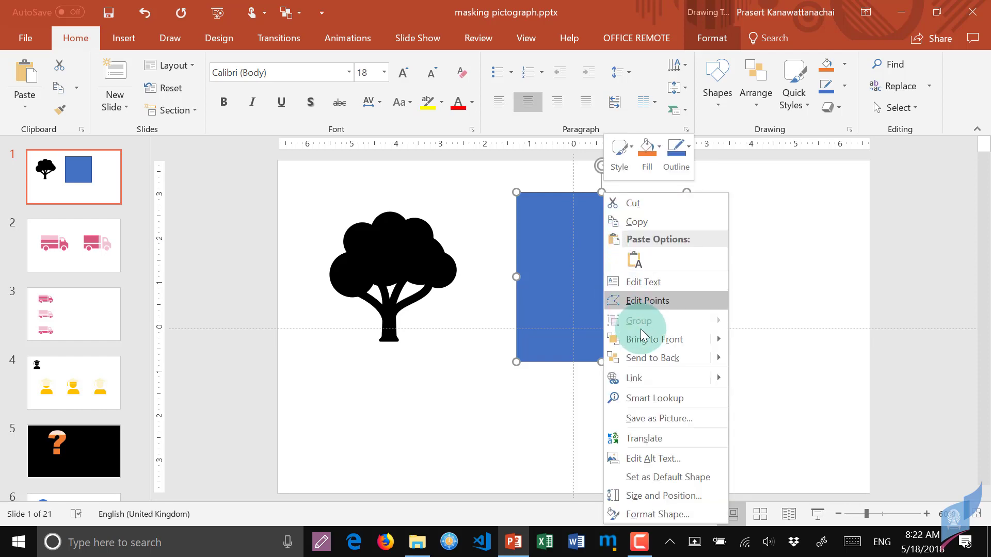
left_click(644, 360)
mouse_move(782, 249)
left_mouse_down()
mouse_move(586, 232)
mouse_move(551, 195)
left_mouse_up()
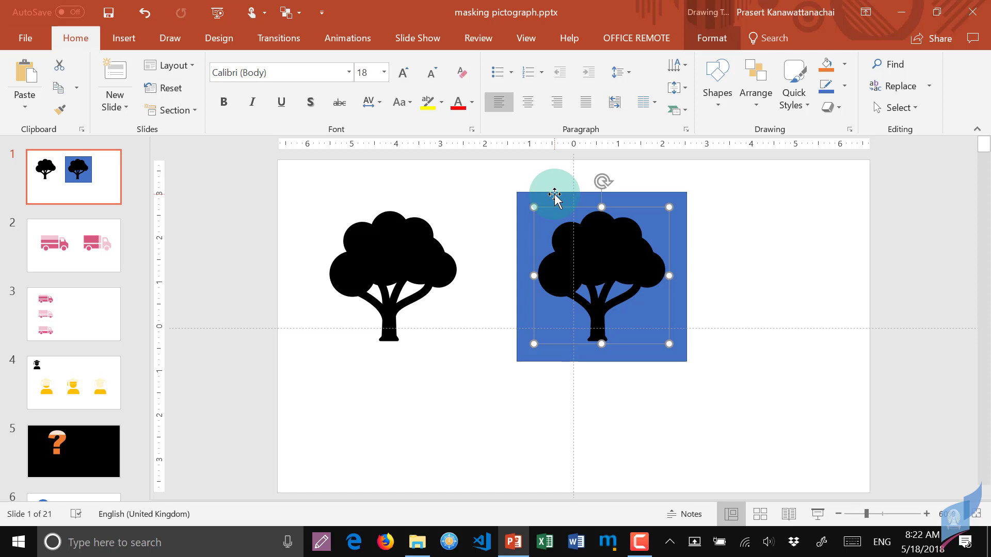
left_click(553, 195, "shift")
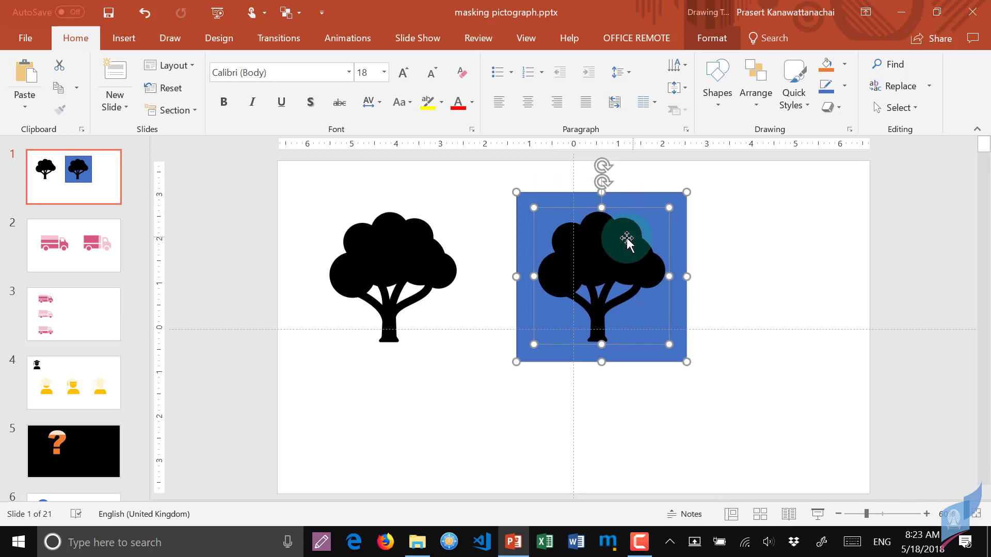
Merge the tree and square with Combine, then reposition the resulting cutout square
left_click(712, 40)
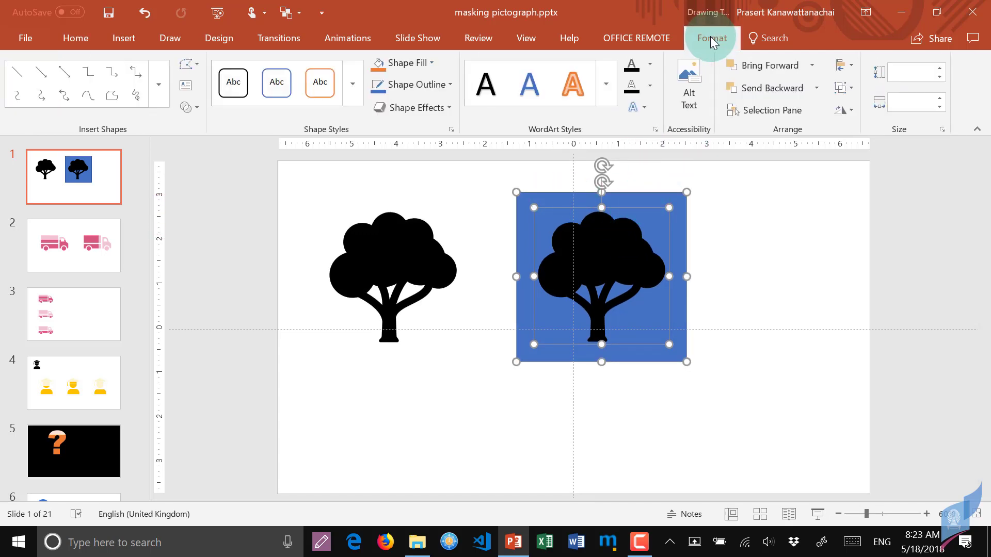
left_click(196, 108)
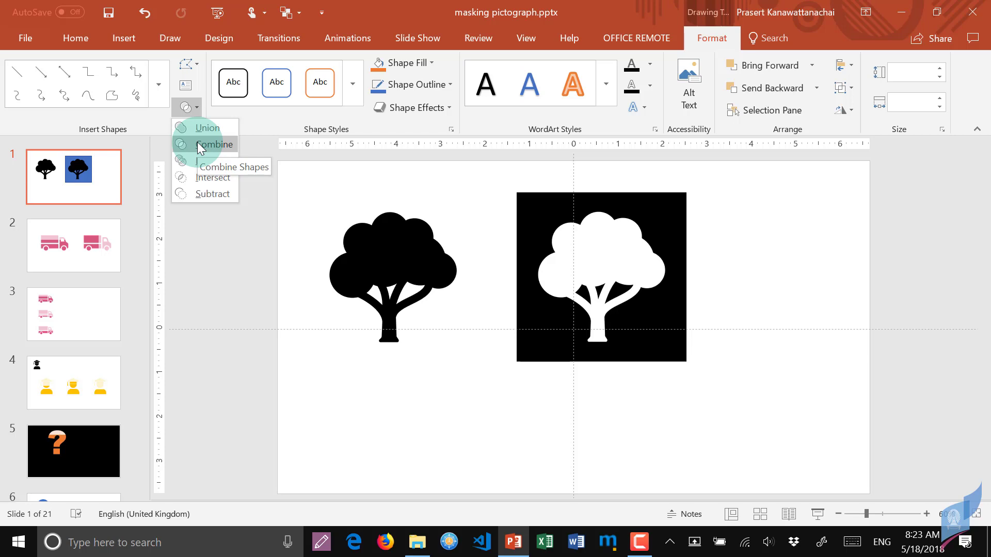
left_click(201, 145)
mouse_move(570, 217)
left_mouse_down()
mouse_move(606, 225)
mouse_move(511, 238)
left_mouse_up()
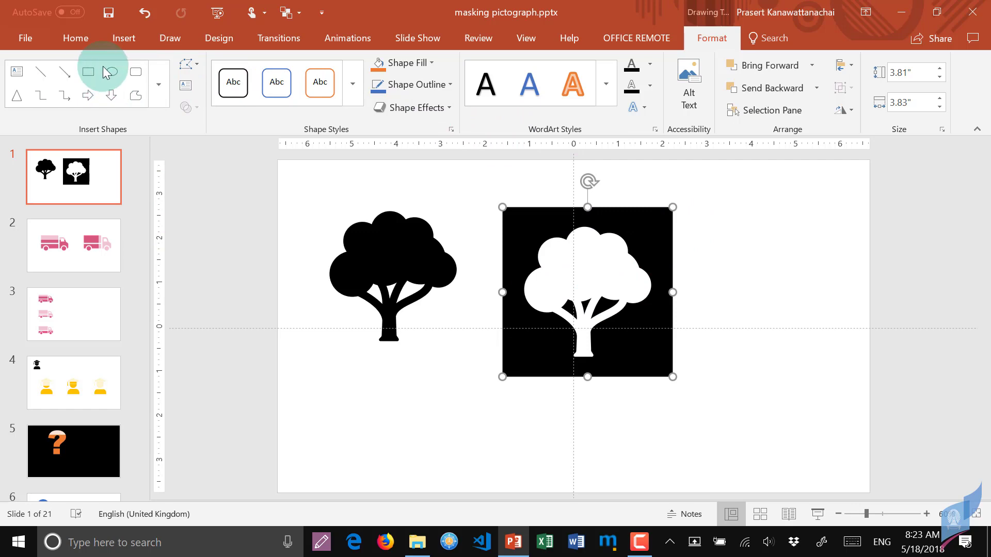
Draw a no-outline rectangle over the cutout, copy it right, and move the original down
left_click(88, 72)
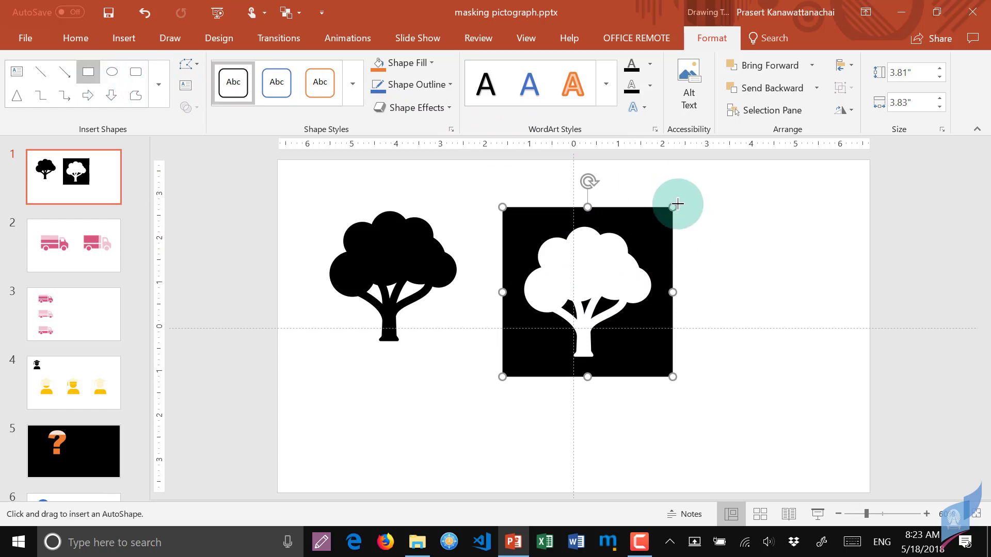
left_click_drag(516, 218, 655, 366)
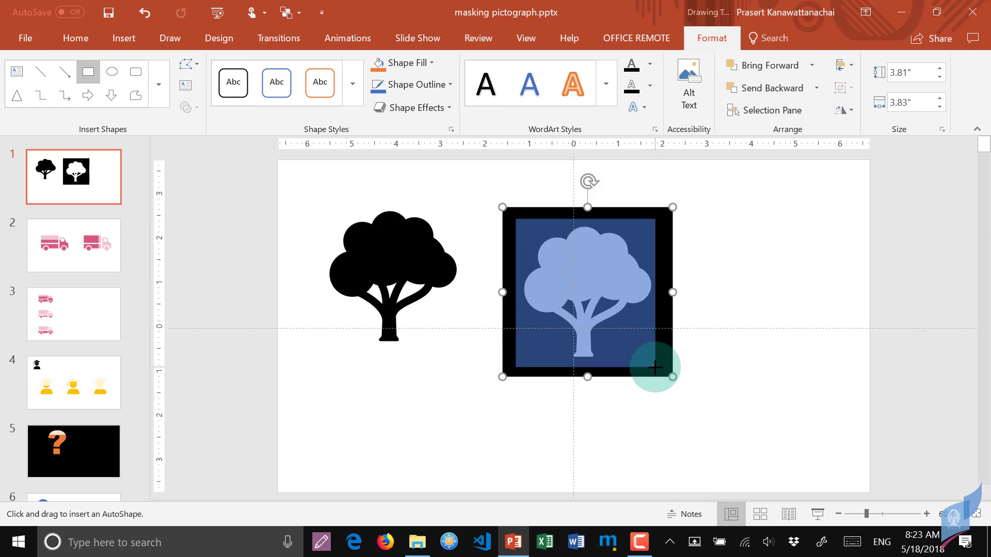
left_click_drag(655, 367, 655, 366)
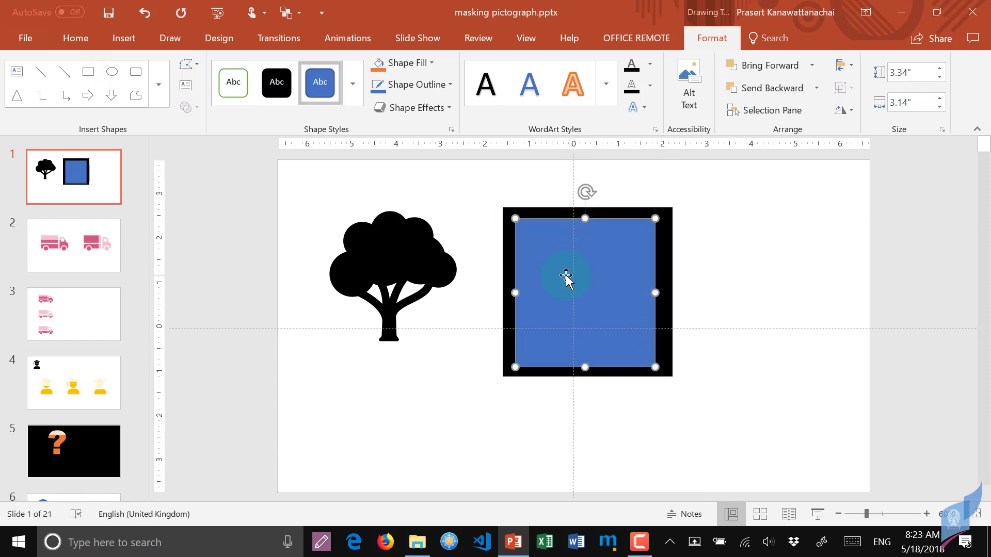
left_click(448, 85)
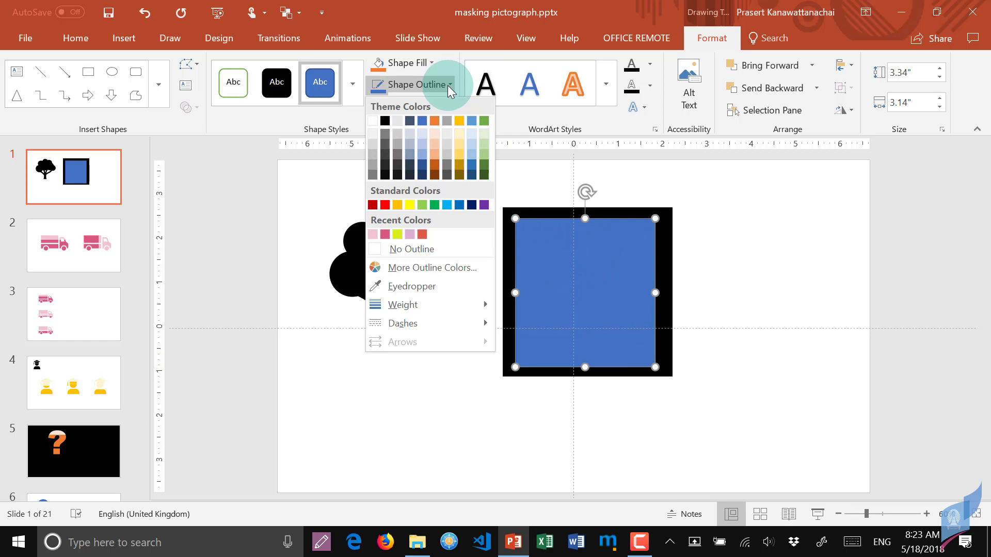
left_click(415, 250)
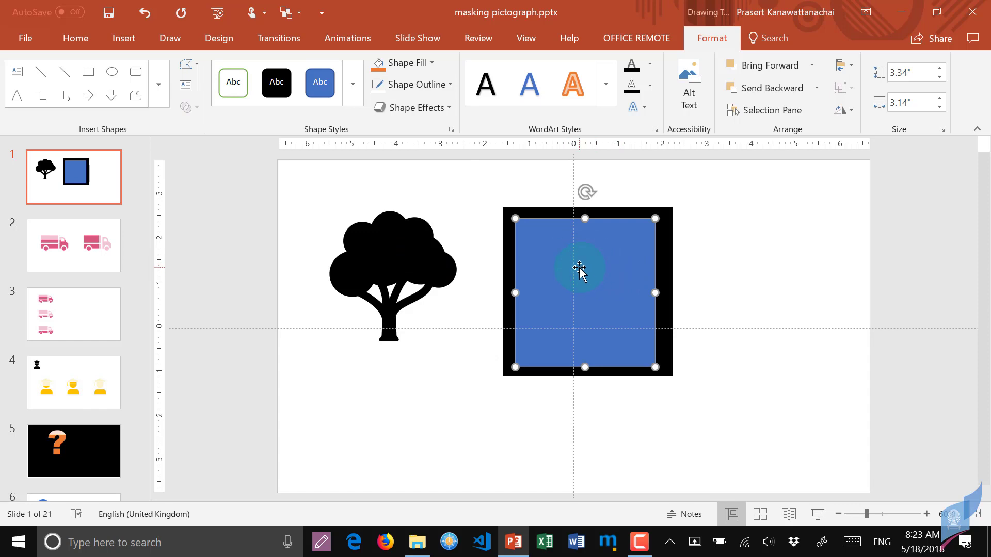
left_click_drag(579, 268, 749, 268, "ctrl")
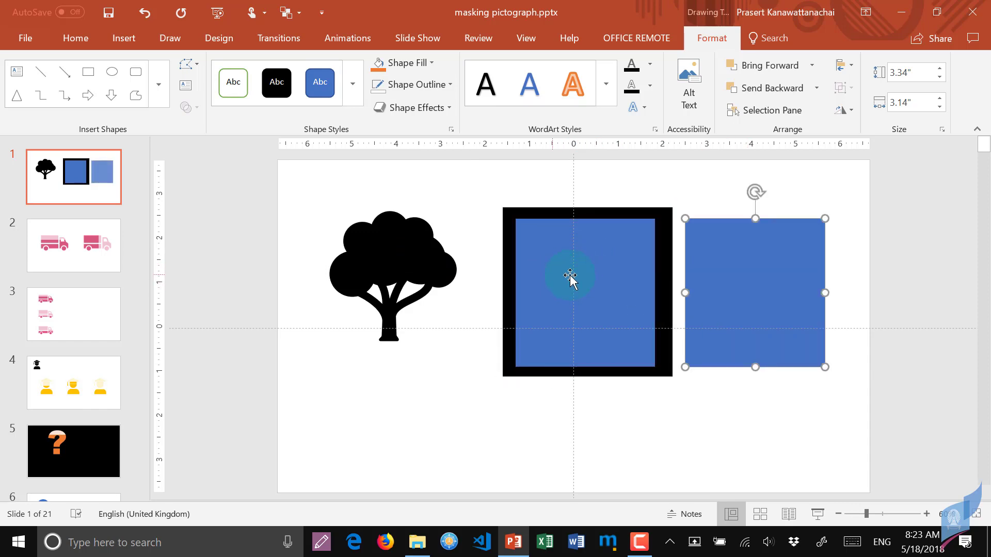
left_click_drag(570, 278, 572, 404)
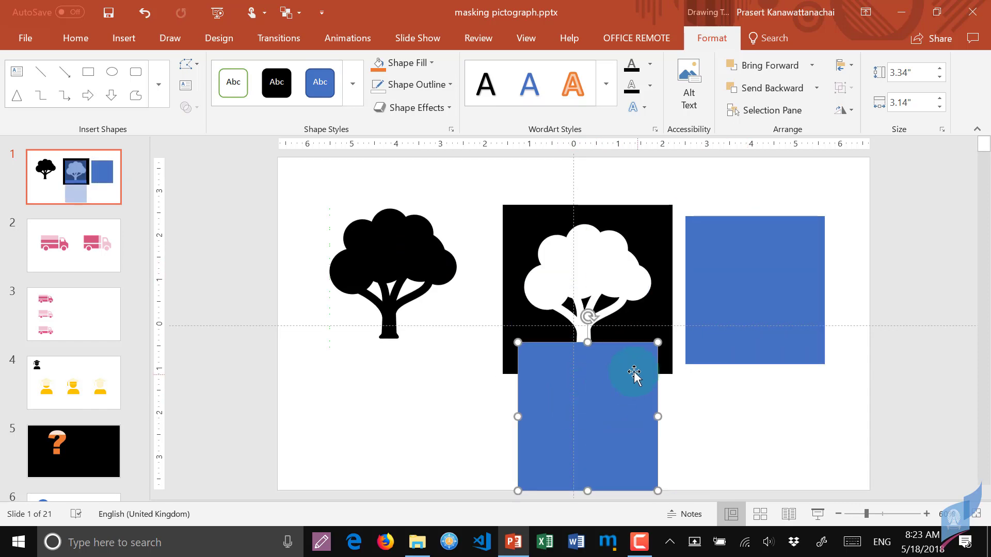
Fill the right rectangle pale green and the lower one green, then move the pale one over the cutout
left_click(743, 248)
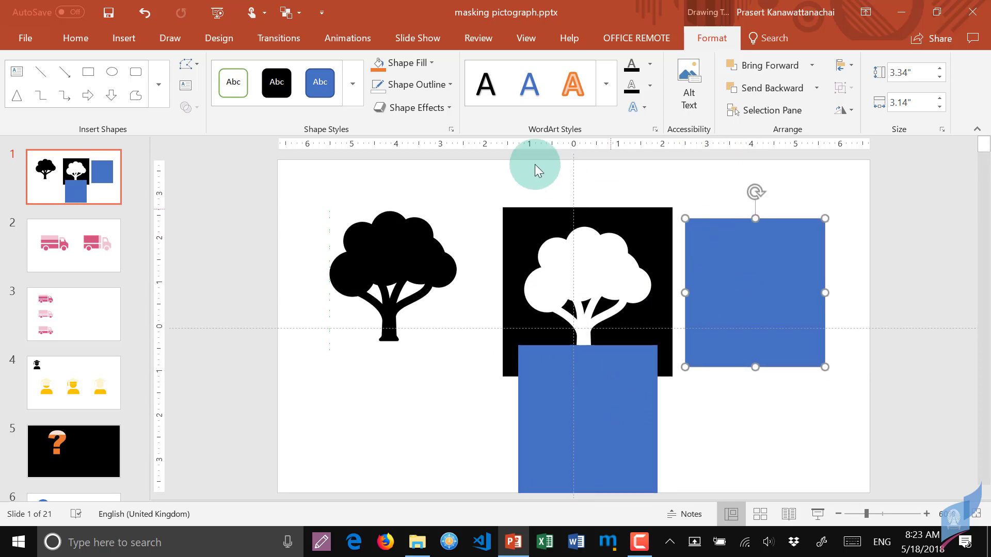
left_click(432, 63)
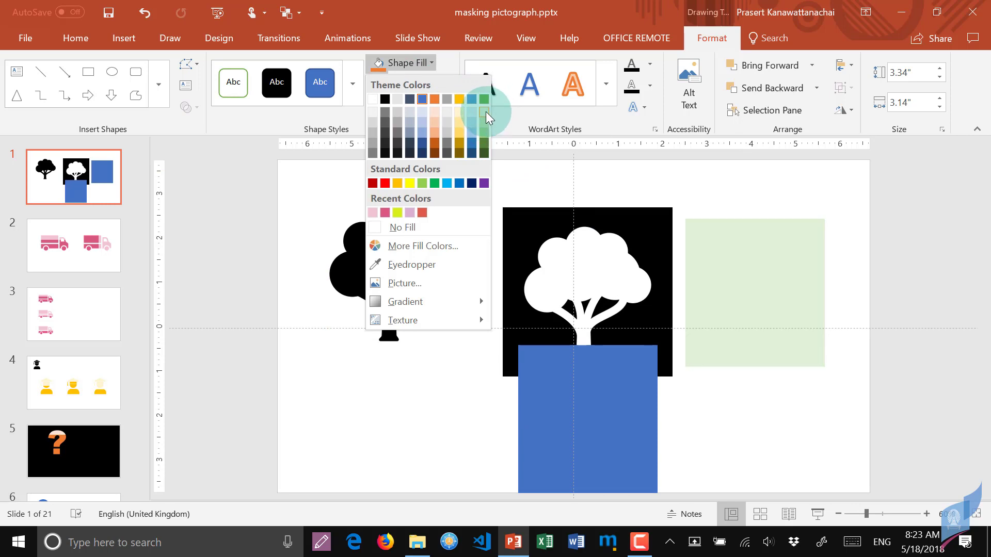
left_click(485, 112)
left_click(571, 405)
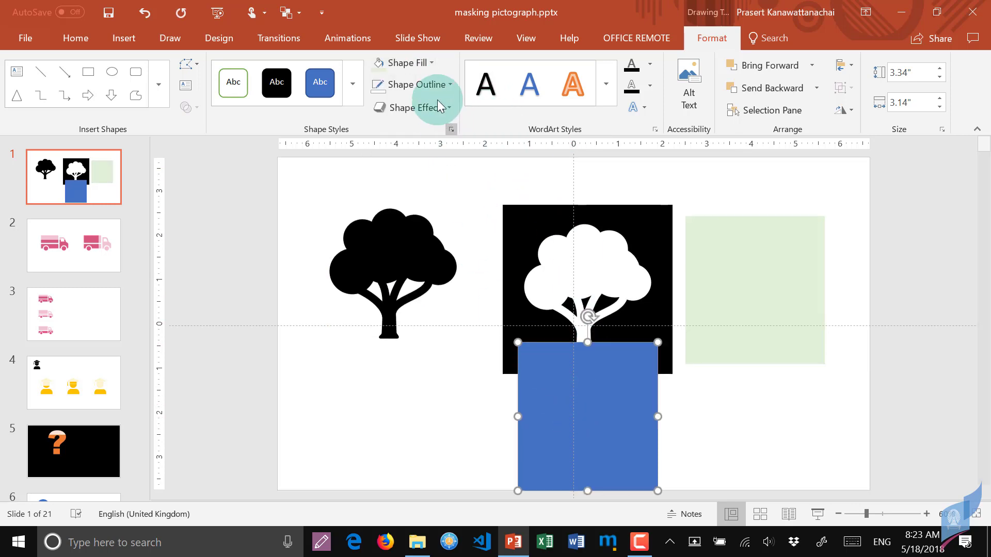
left_click(431, 63)
left_click(485, 105)
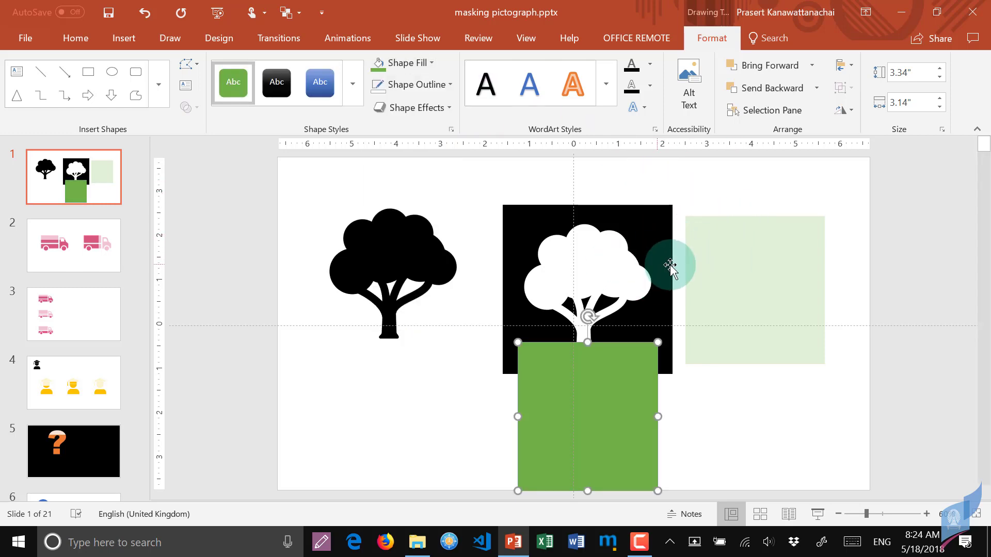
left_click_drag(719, 250, 565, 253)
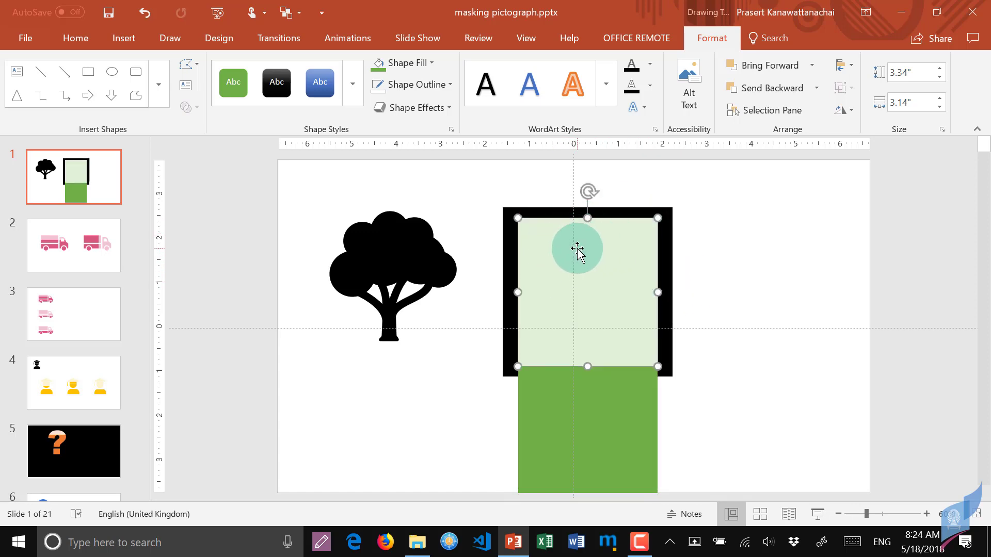
Send the pale green rectangle to back; move the green one up, behind the cutout, and shorten it to 1.56"
right_click(577, 249)
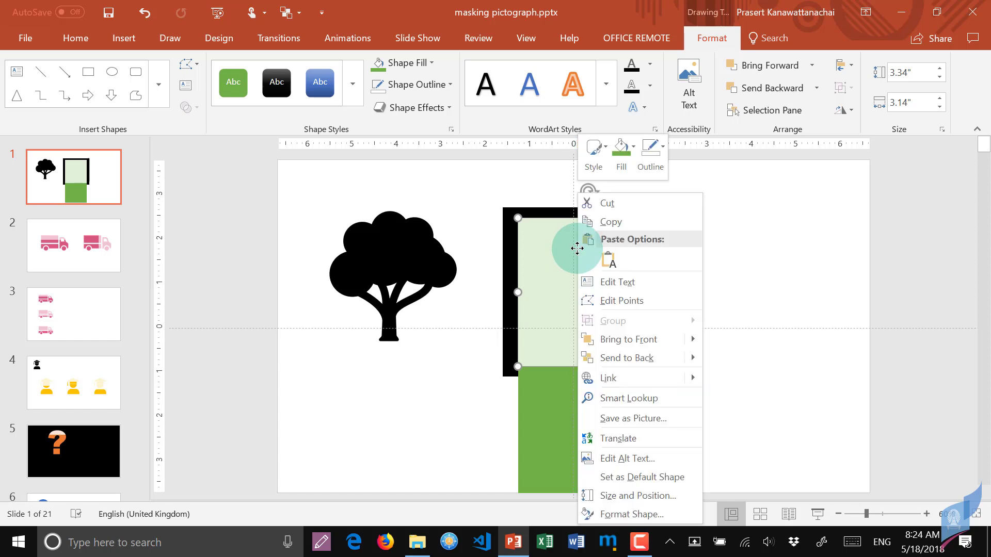
left_click(639, 360)
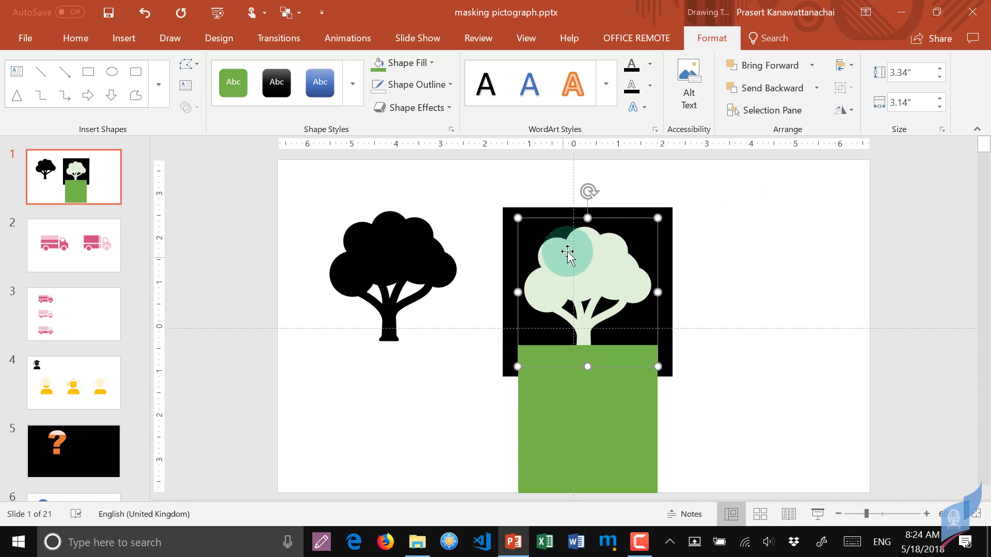
left_click(587, 397)
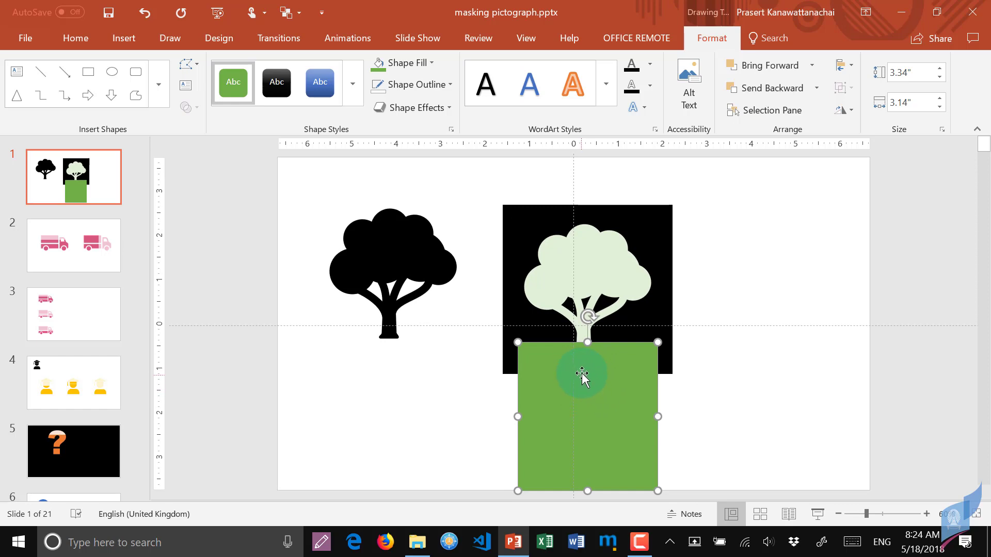
left_click_drag(587, 407, 587, 359)
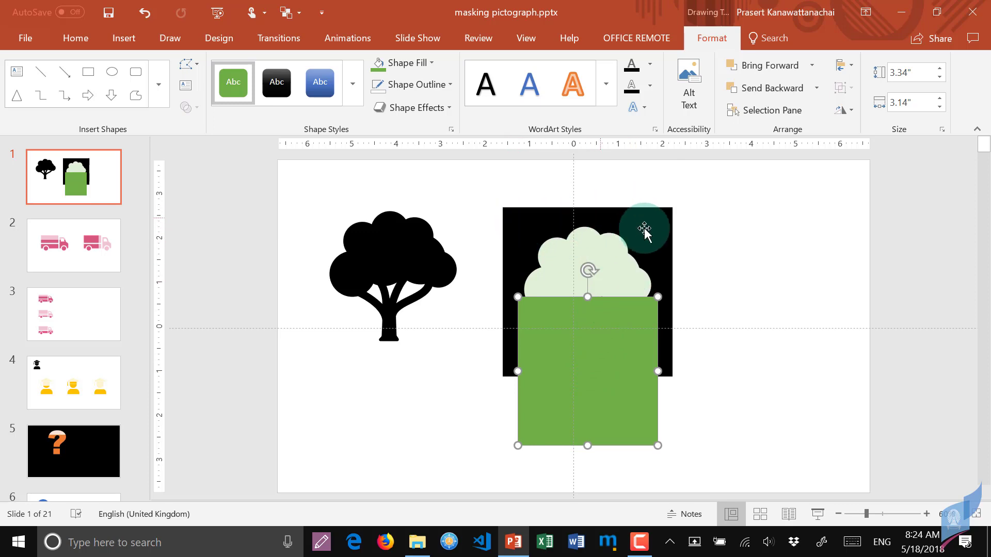
right_click(613, 336)
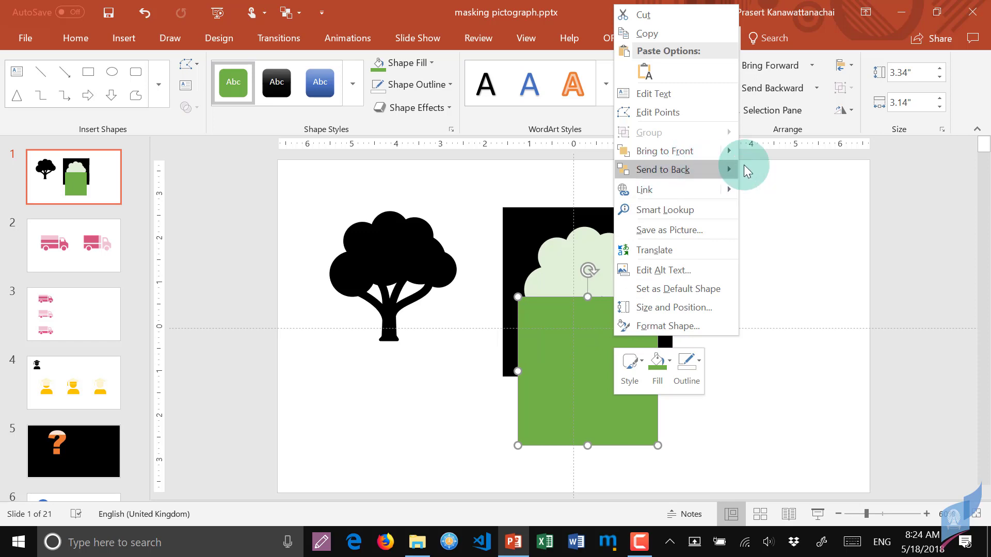
mouse_move(682, 170)
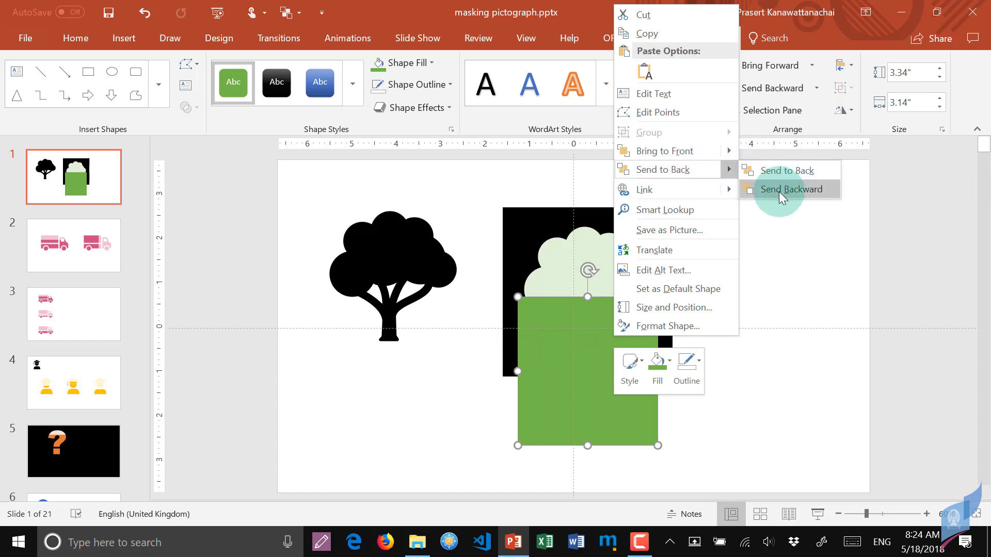
left_click(782, 191)
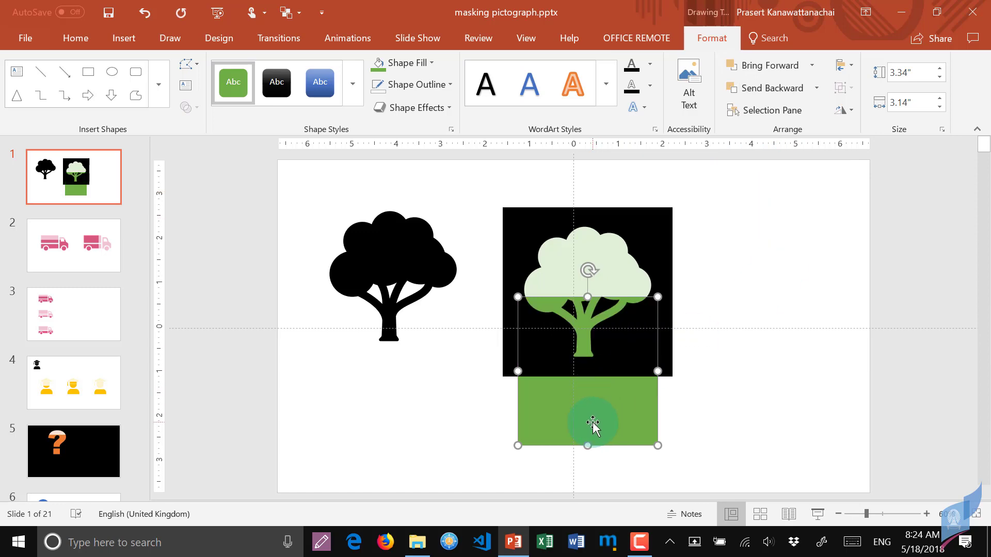
left_click_drag(589, 448, 597, 366)
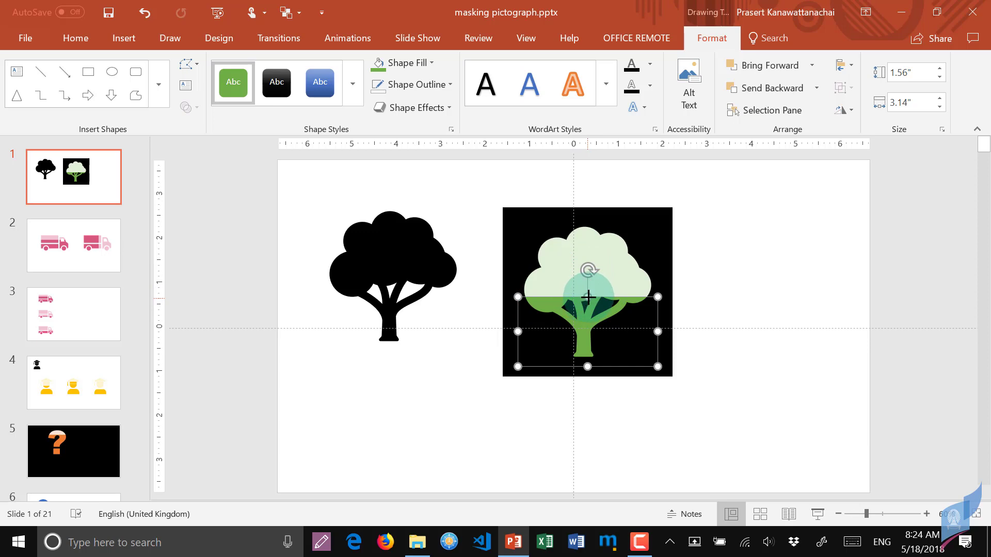
Set the green rectangle's fill height on the tree and delete the original black tree
left_click_drag(589, 297, 592, 255)
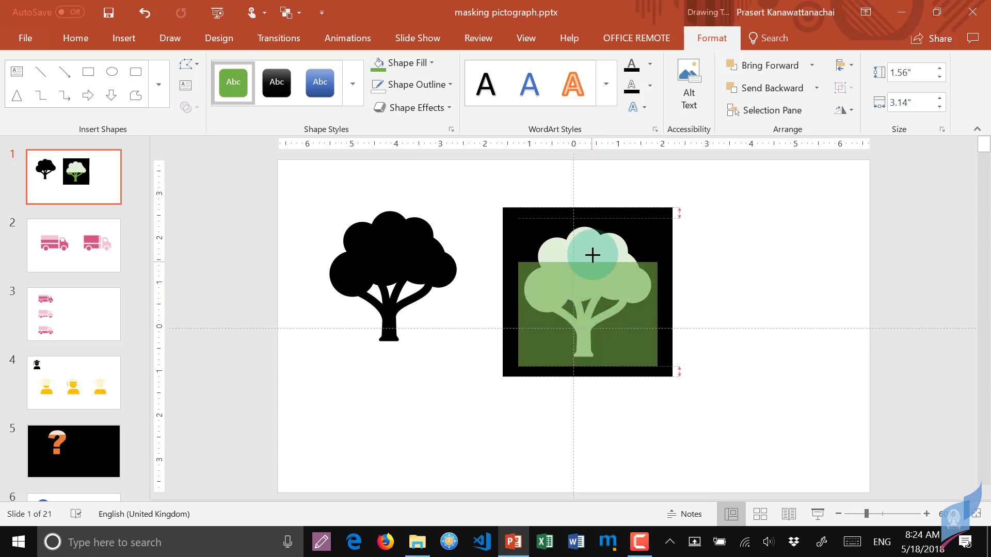
left_click_drag(592, 255, 587, 266)
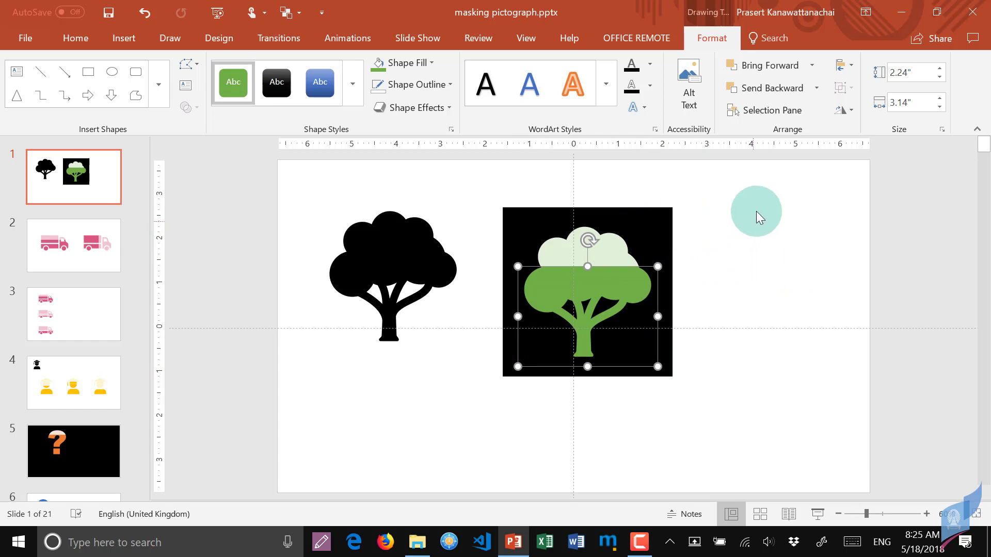
left_click(387, 254)
key("Delete")
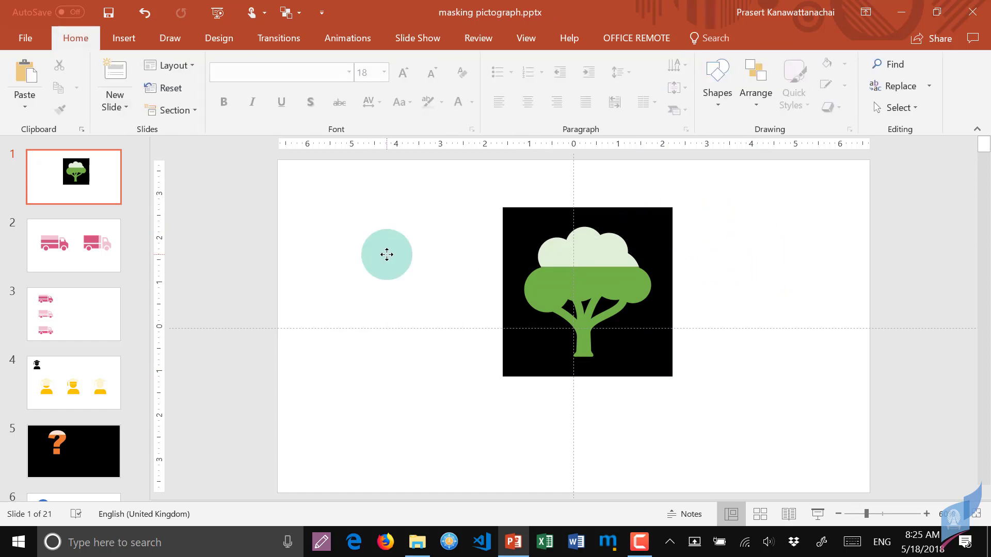
Try a black slide background through Format Background
right_click(753, 237)
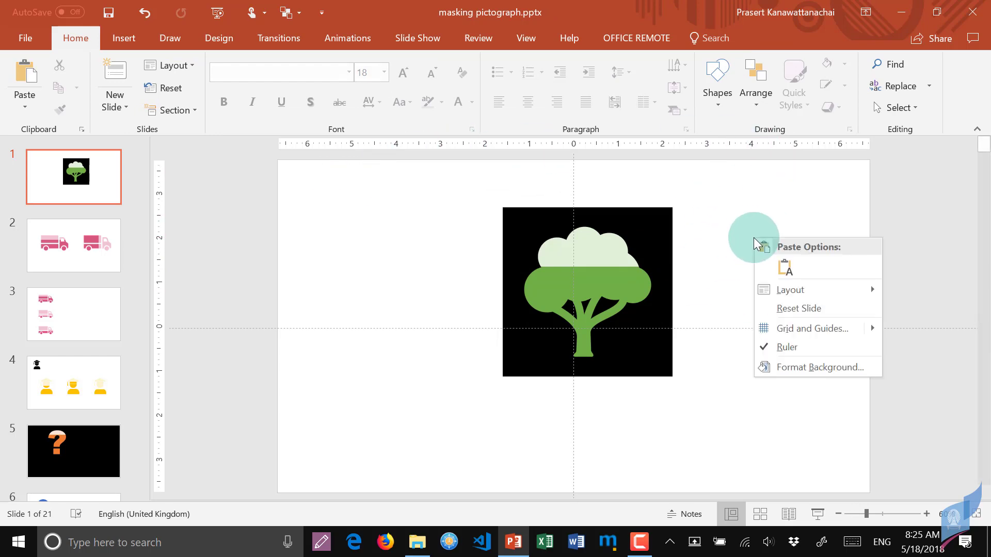
left_click(790, 367)
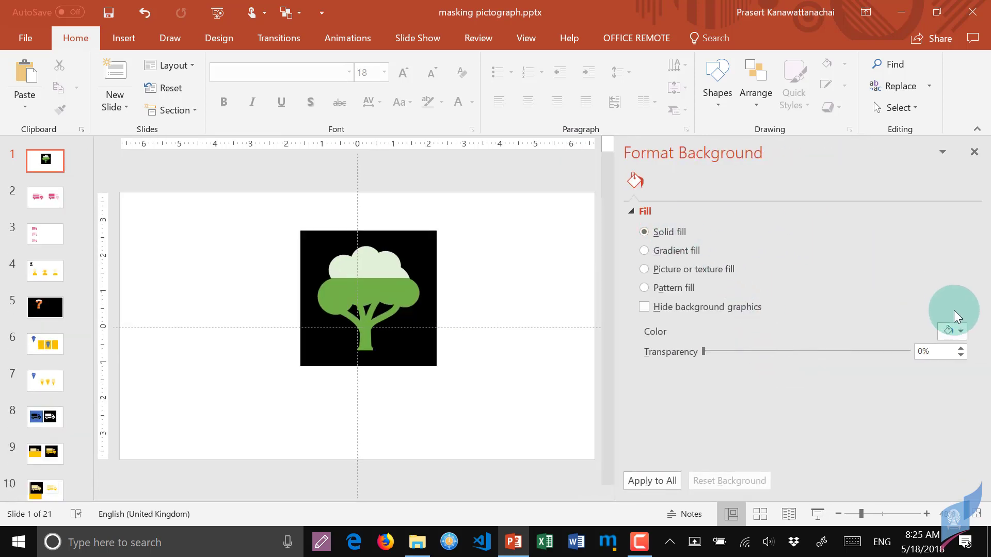
left_click(961, 332)
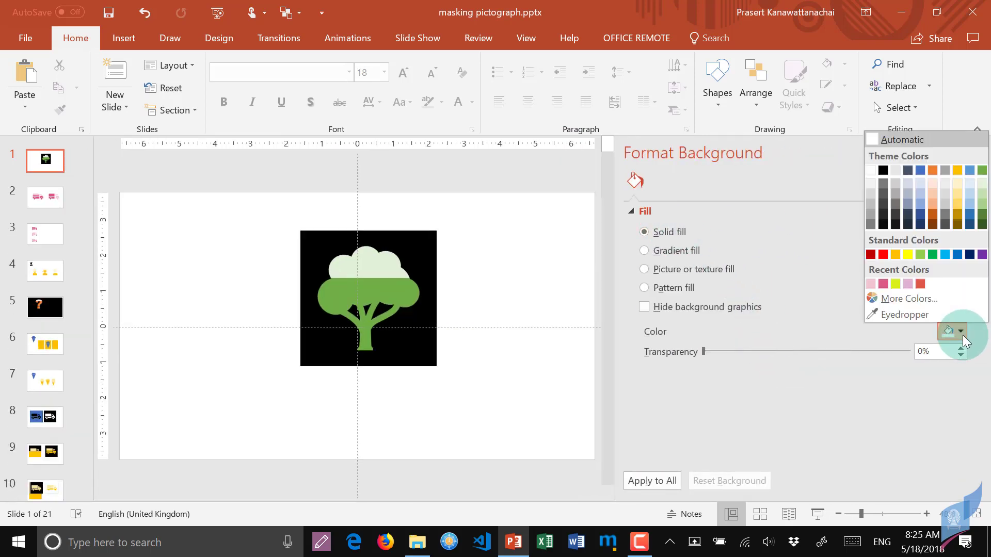
left_click(884, 171)
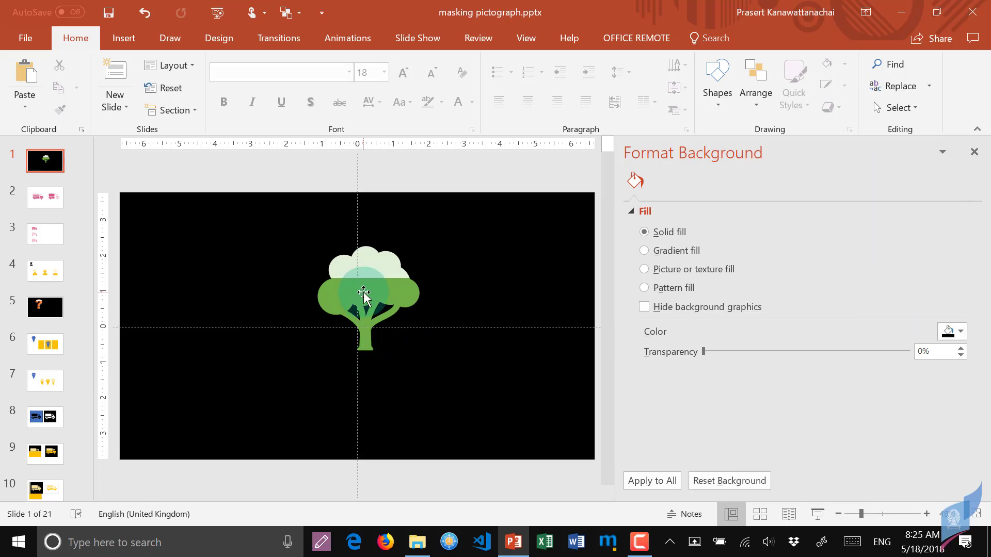
Adjust the green rectangle's height over the tree, then undo the change
left_click(363, 293)
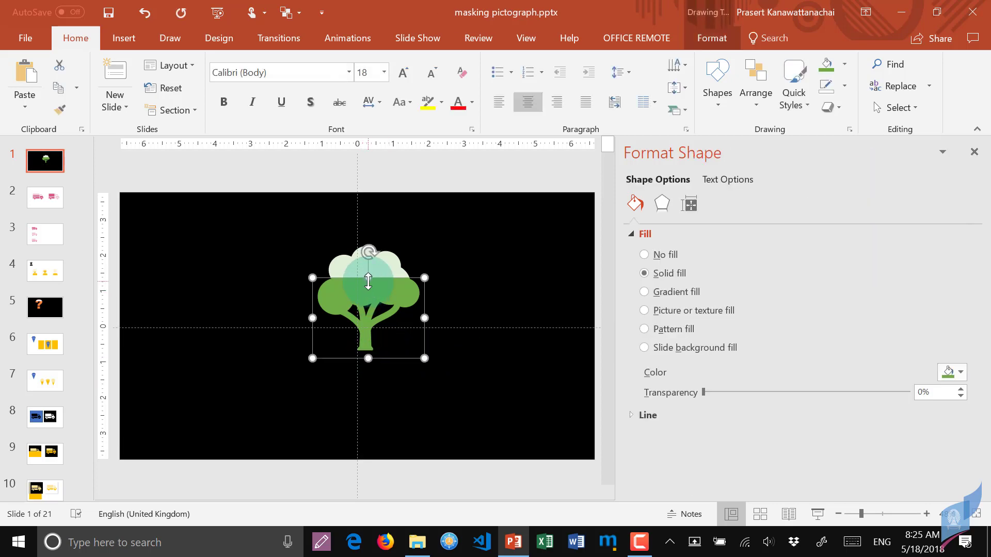
left_click_drag(368, 282, 368, 298)
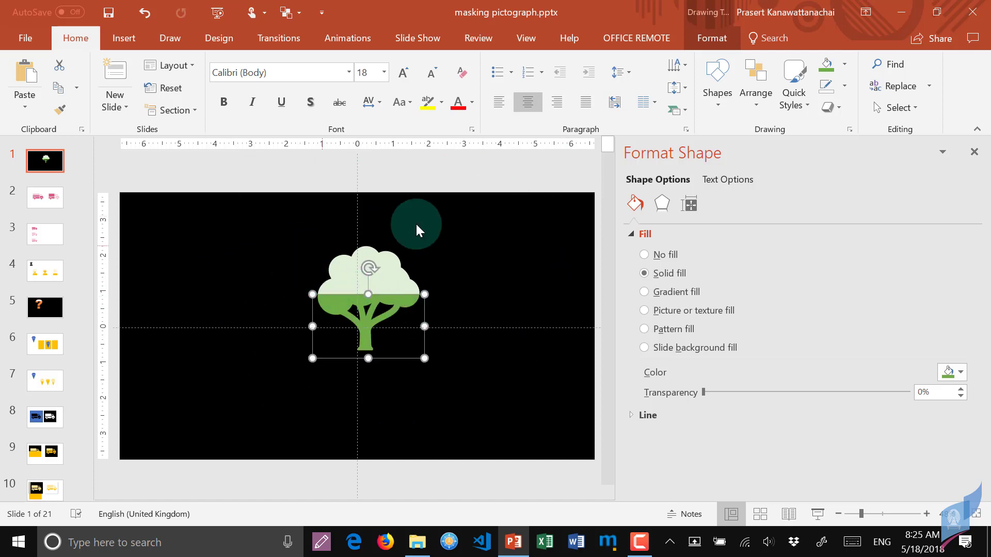
mouse_move(371, 295)
left_mouse_down()
mouse_move(369, 271)
mouse_move(373, 308)
mouse_move(381, 271)
mouse_move(379, 284)
left_mouse_up()
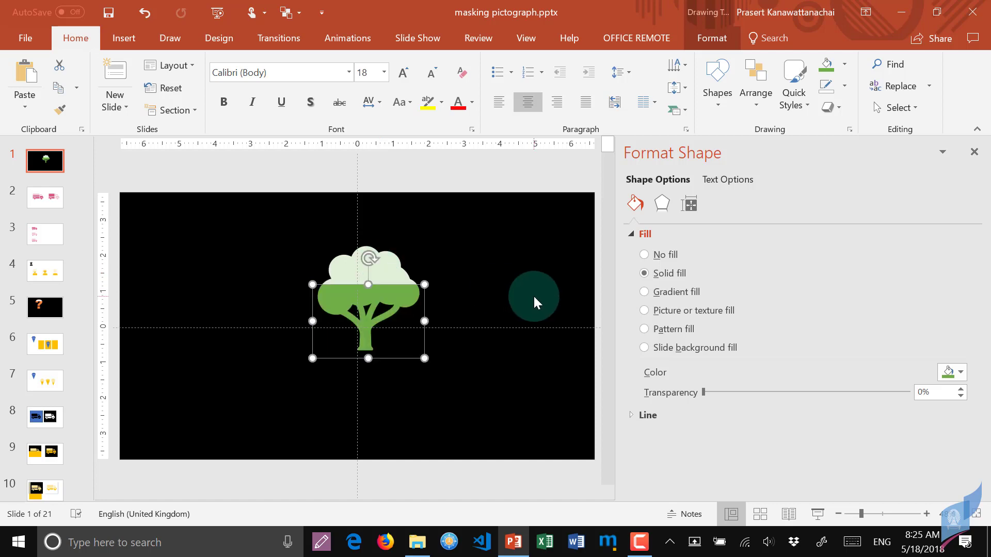
left_click(533, 295)
key("ctrl+z")
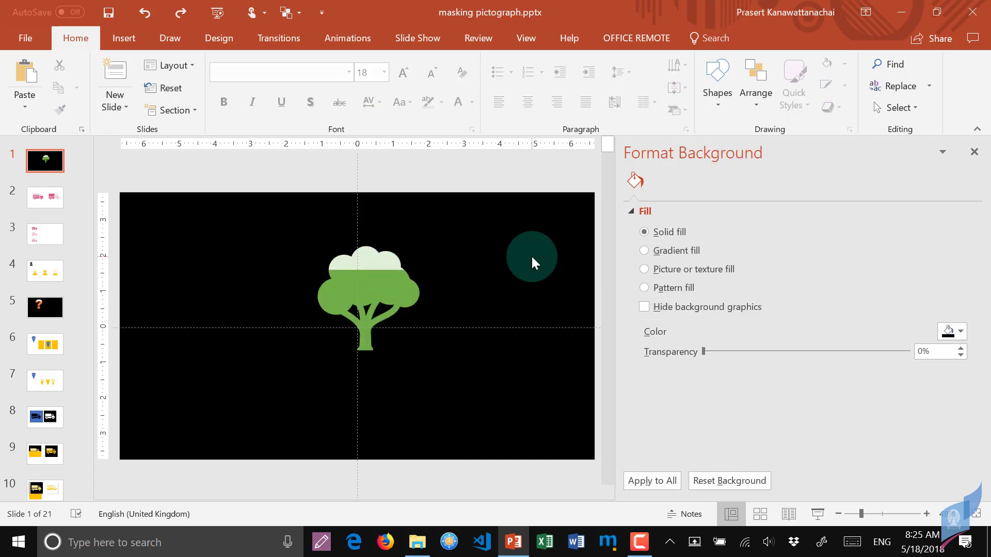
Return the slide background to white and select the black square behind the tree
left_click(949, 332)
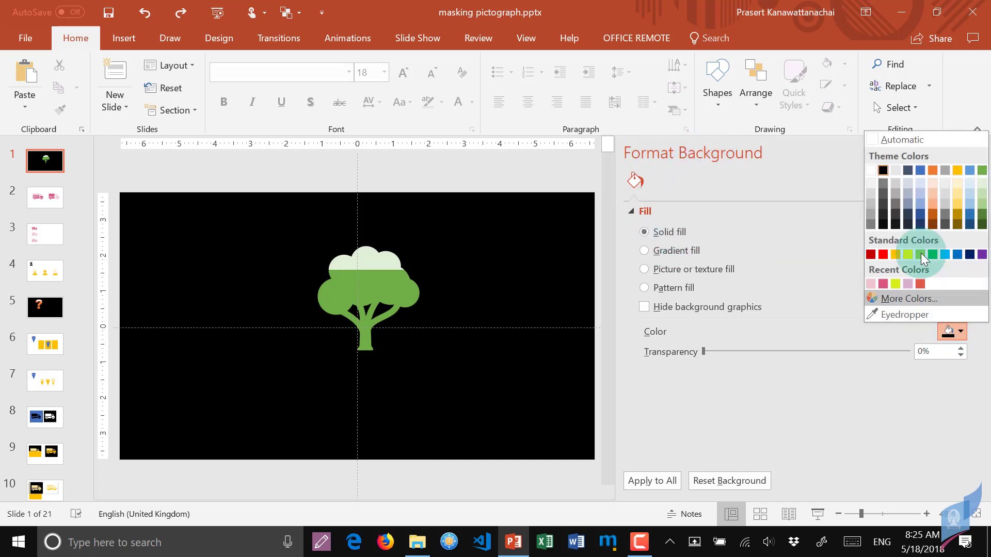
left_click(872, 170)
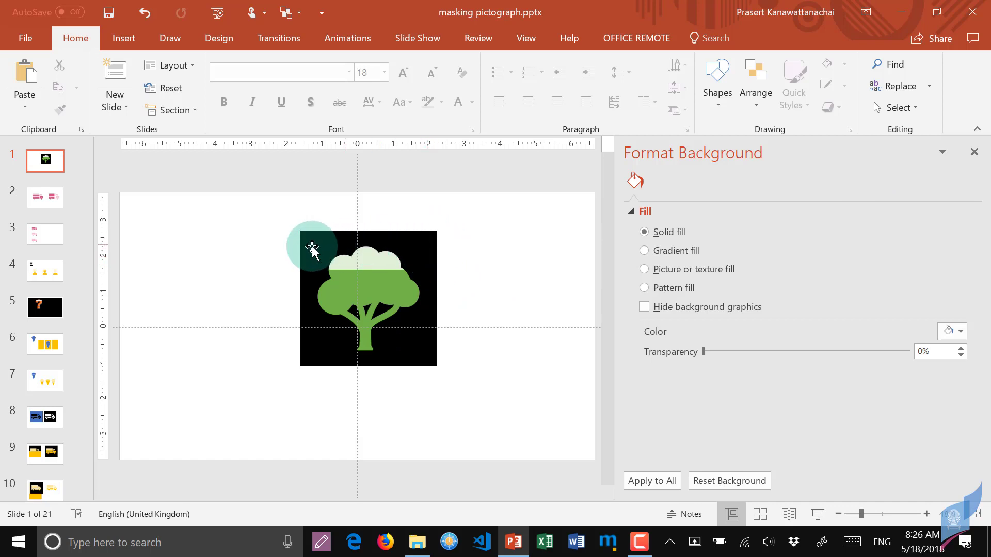
left_click(431, 238)
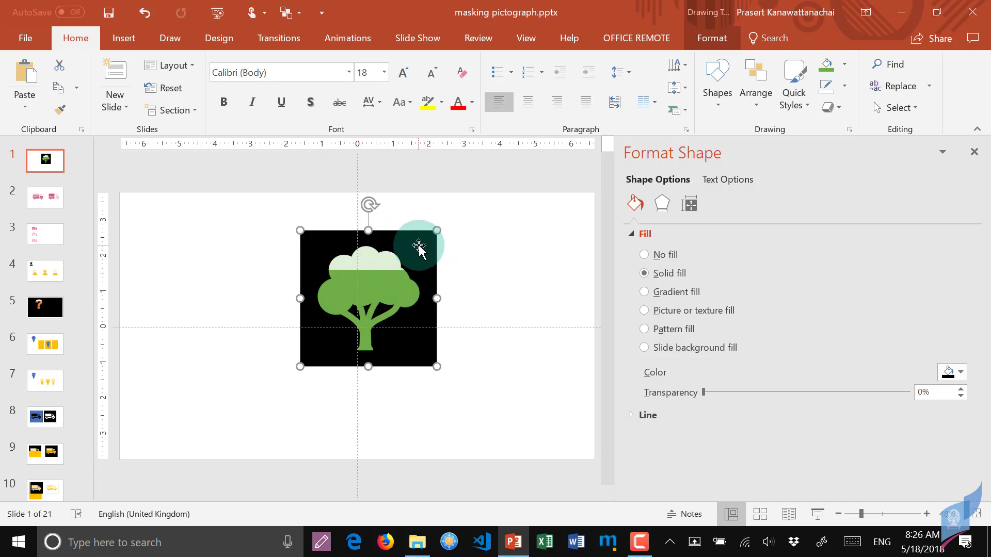
Fill the black square behind the tree with white
left_click(959, 372)
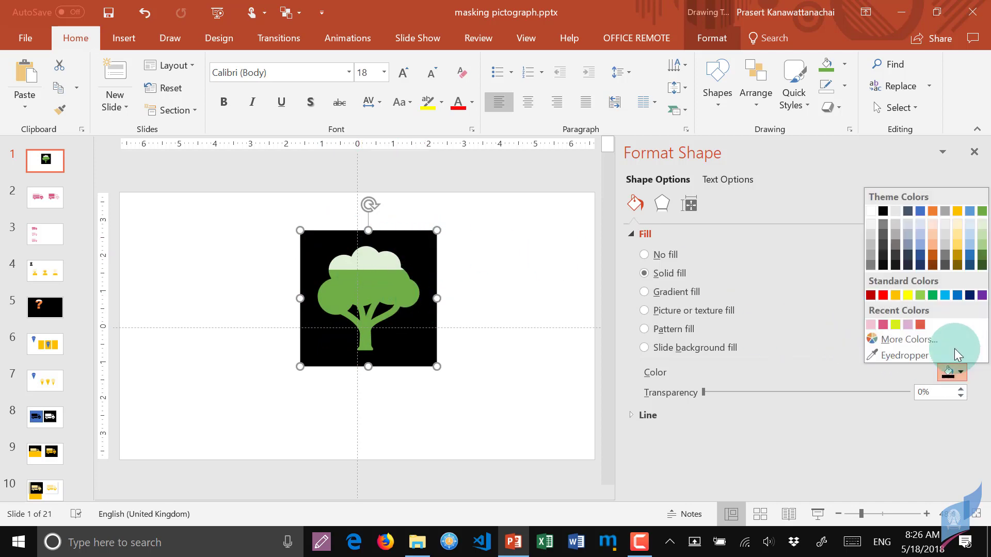
left_click(869, 211)
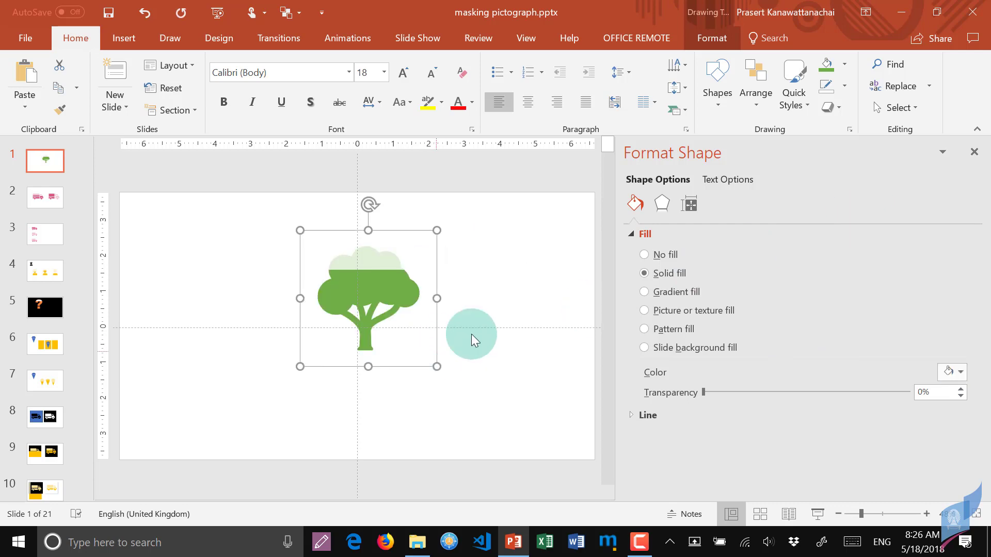
mouse_move(460, 301)
left_mouse_down()
mouse_move(193, 243)
mouse_move(407, 316)
mouse_move(368, 284)
left_mouse_up()
left_click(367, 288)
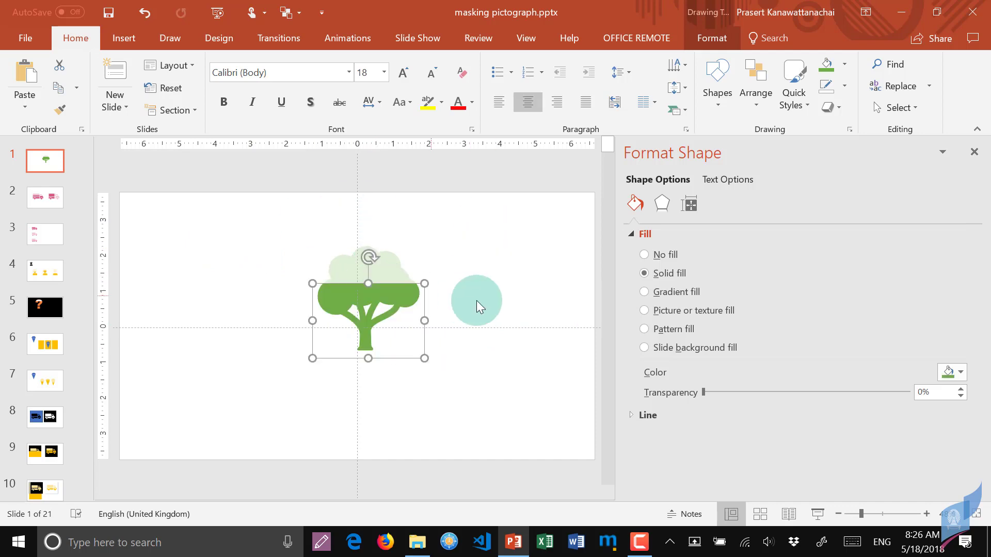
left_click(535, 289)
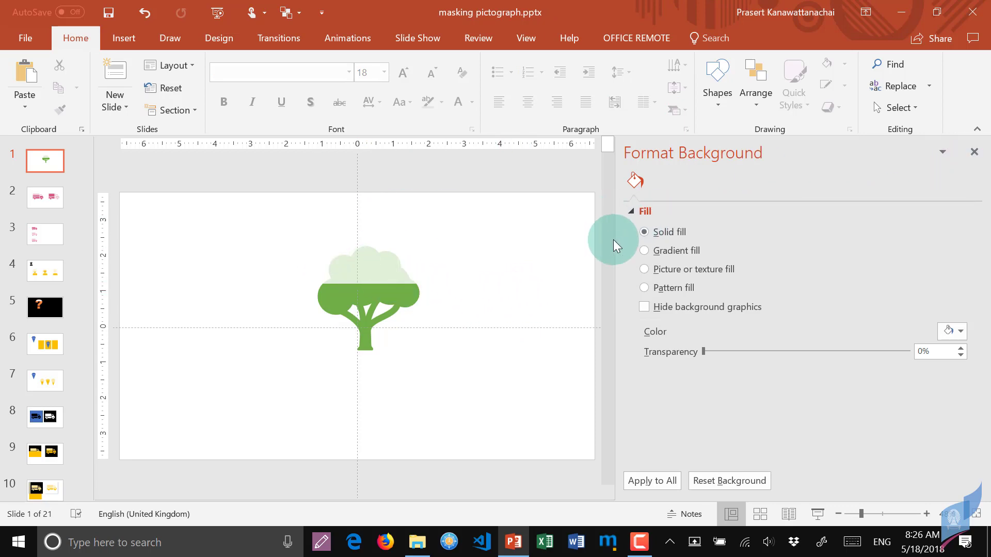
Narrow the Format Shape pane and marquee-select the square and tree together
left_click_drag(614, 240, 867, 232)
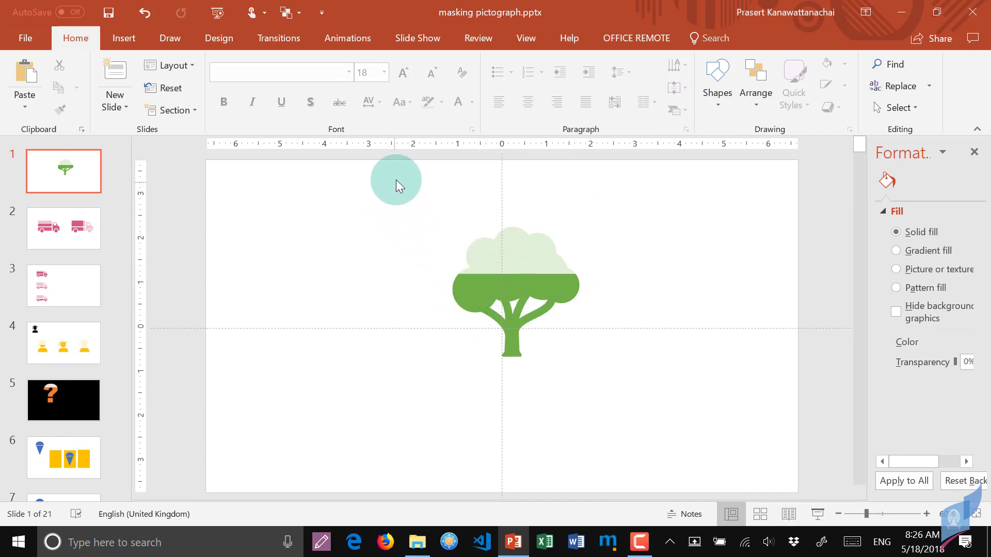
left_click_drag(390, 178, 668, 457)
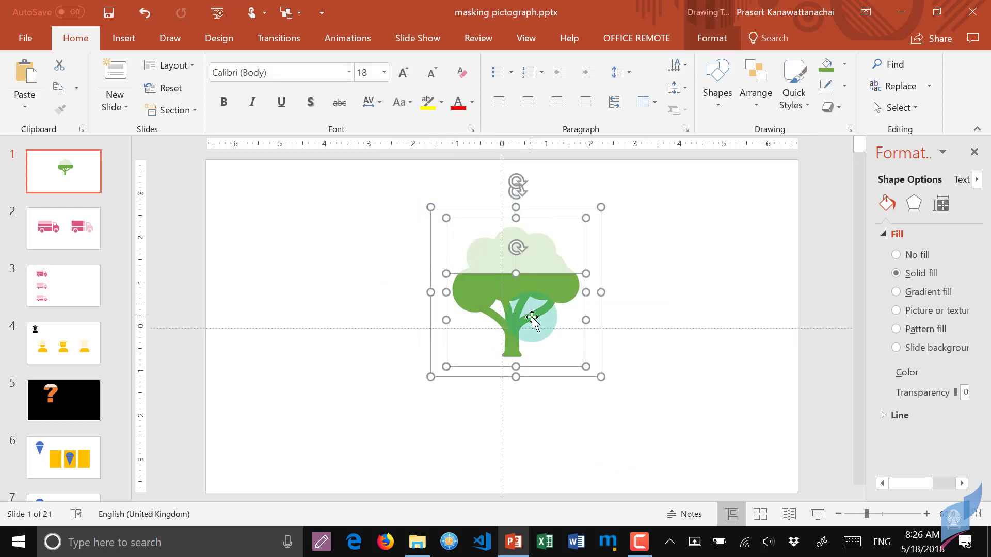
right_click(533, 263)
mouse_move(588, 351)
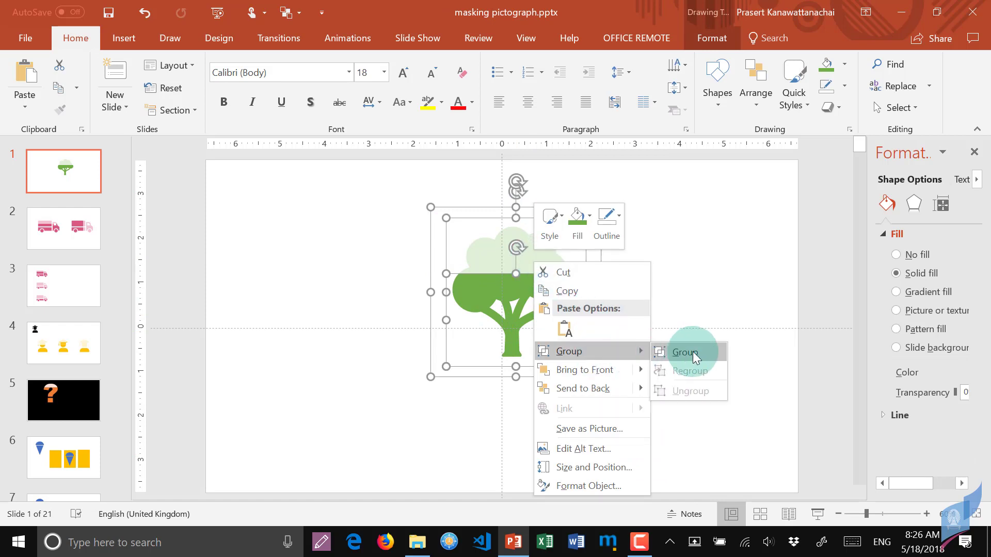
Group the square and tree, move it left, and duplicate it into three trees
left_click(686, 352)
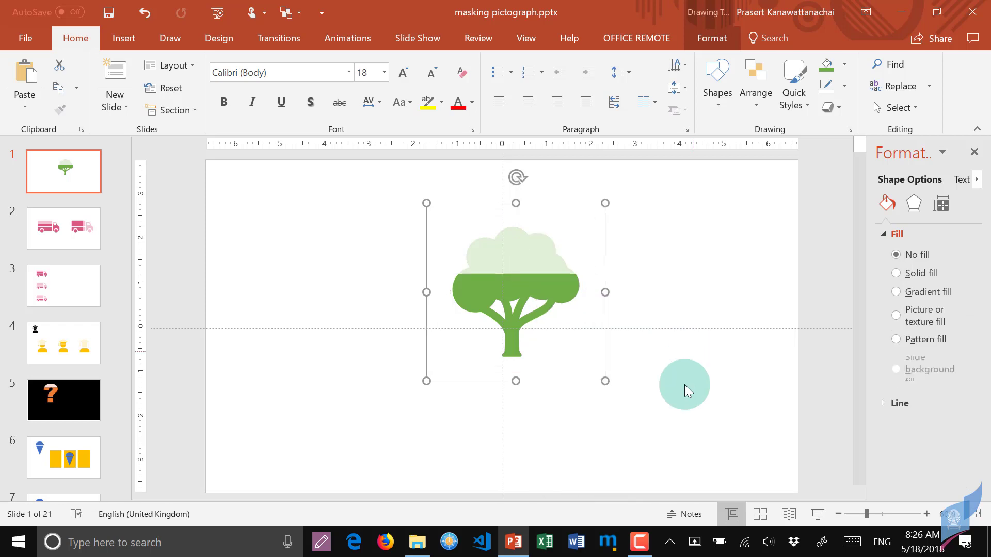
left_click_drag(541, 310, 365, 321)
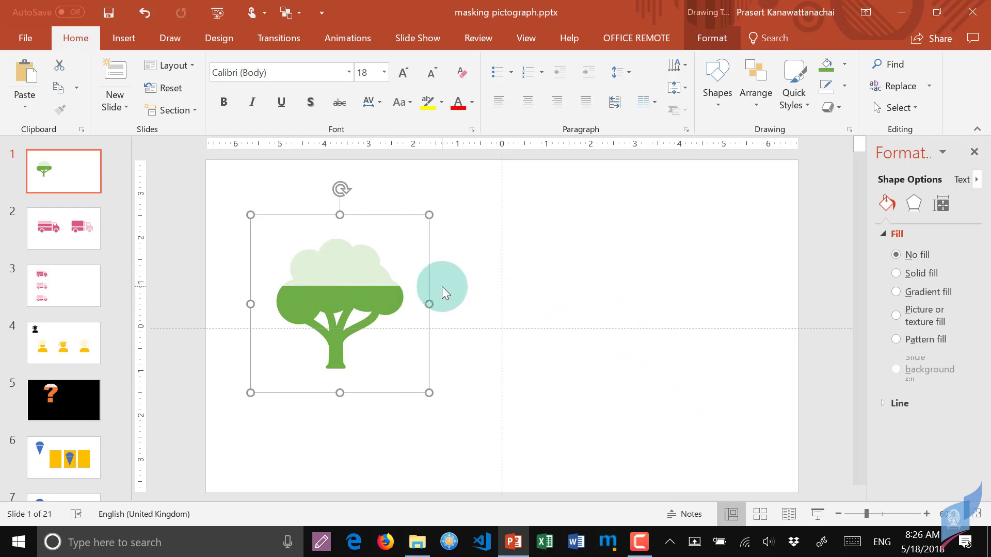
key("ctrl+d")
left_click_drag(370, 292, 522, 303)
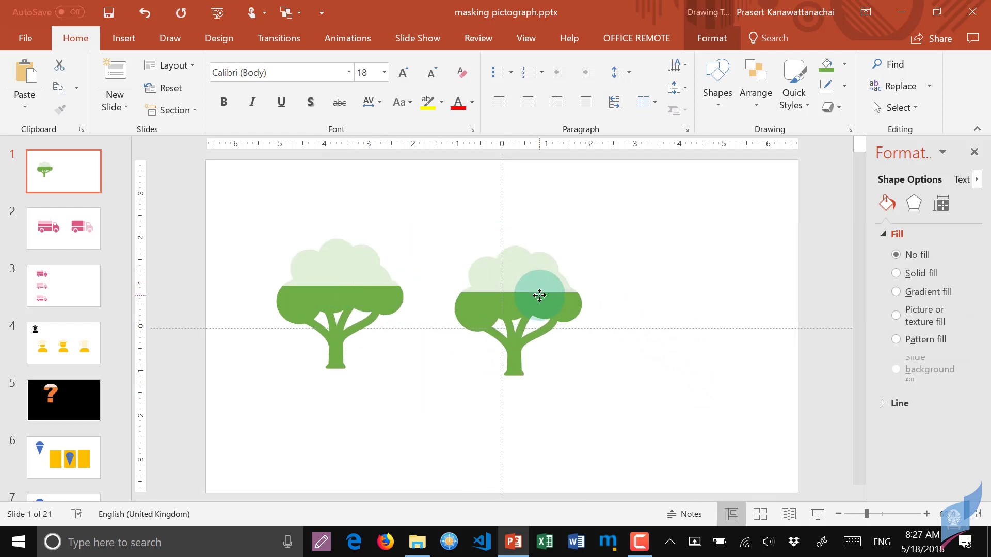
key("ctrl+d")
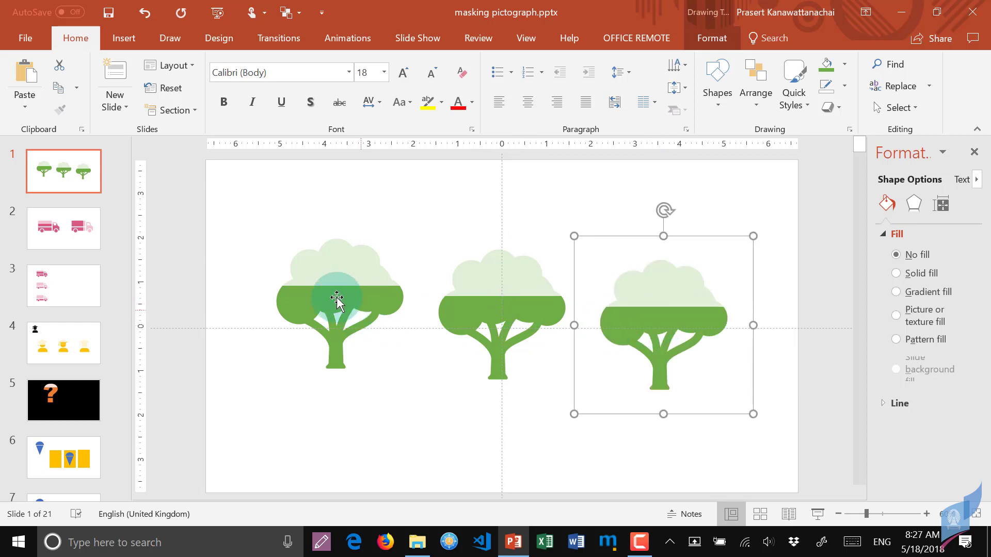
Select all three tree groups together
left_click(335, 297)
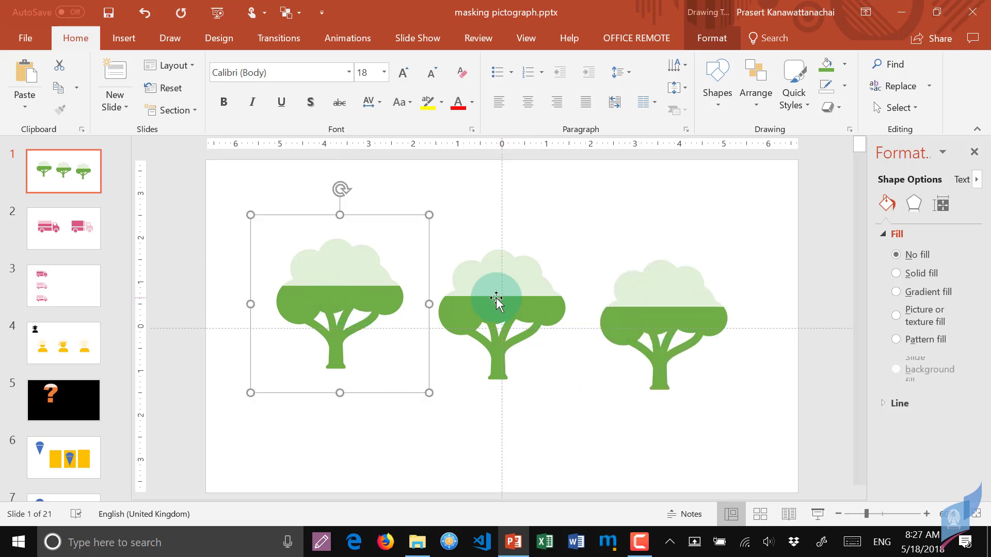
left_click(497, 297, "shift")
left_click(679, 307, "shift")
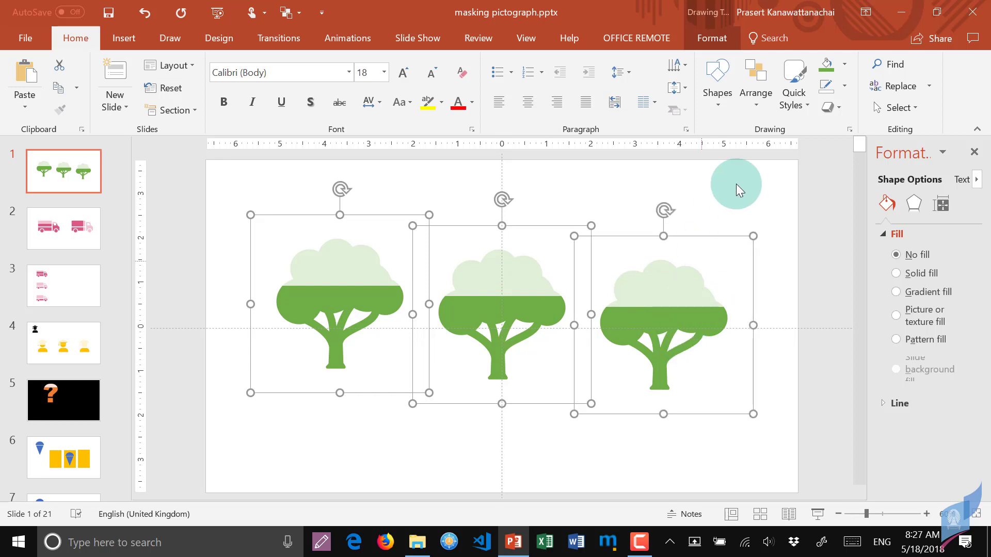
left_click(756, 106)
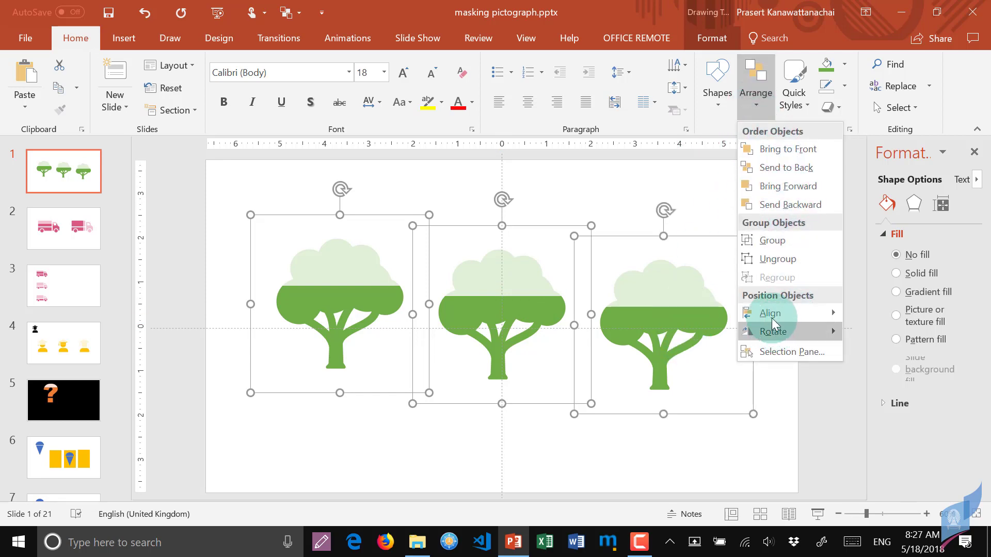
mouse_move(770, 312)
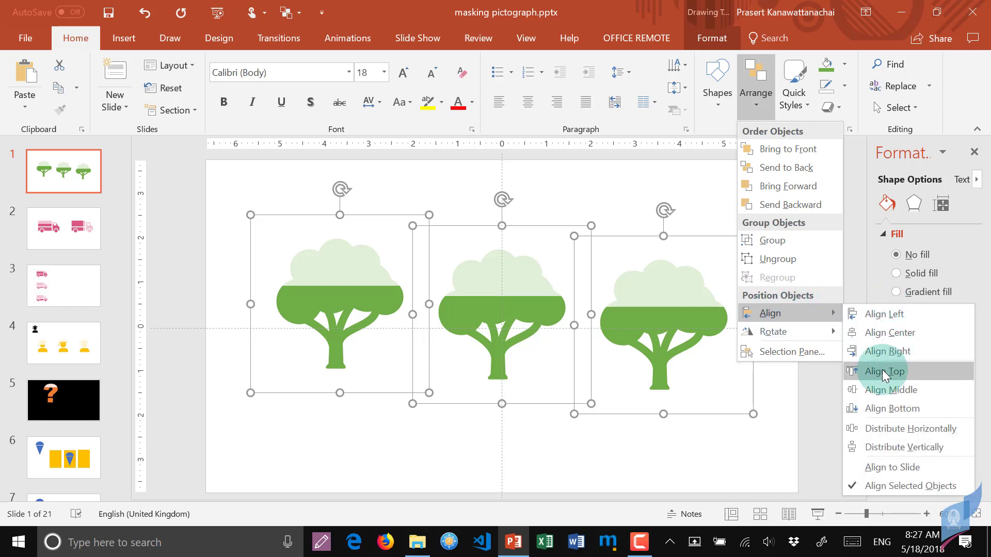
Align the three trees along their tops and distribute them horizontally with equal spacing
left_click(882, 371)
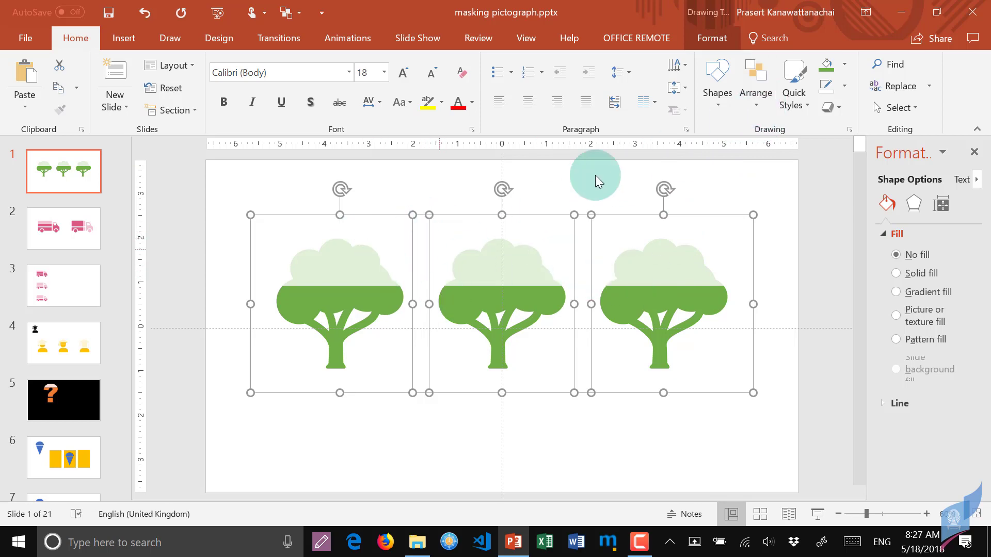
left_click(757, 109)
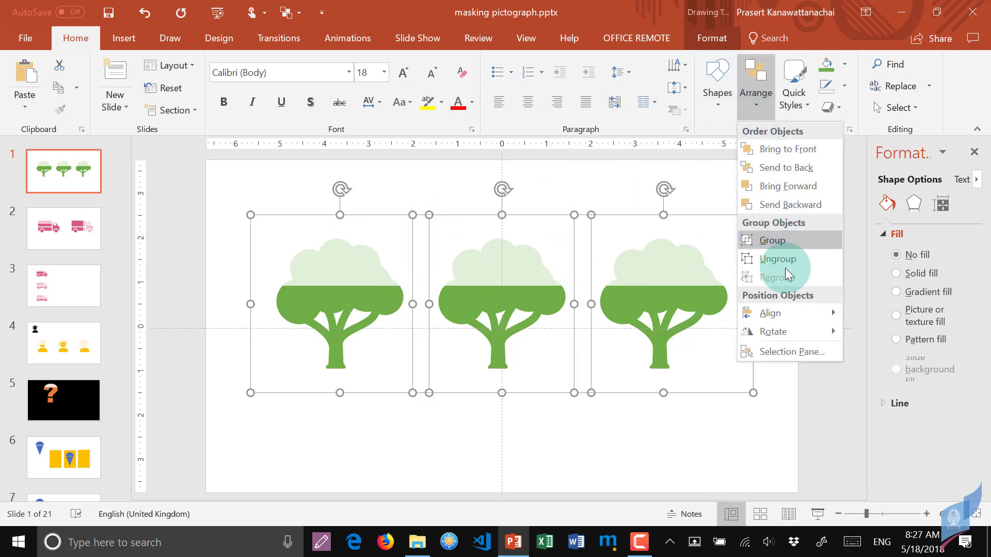
mouse_move(770, 313)
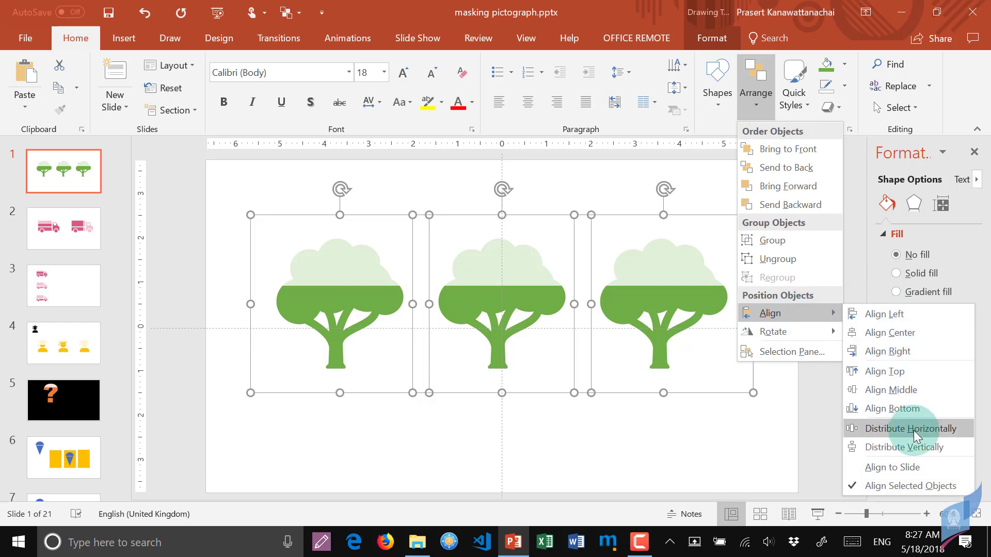
left_click(932, 428)
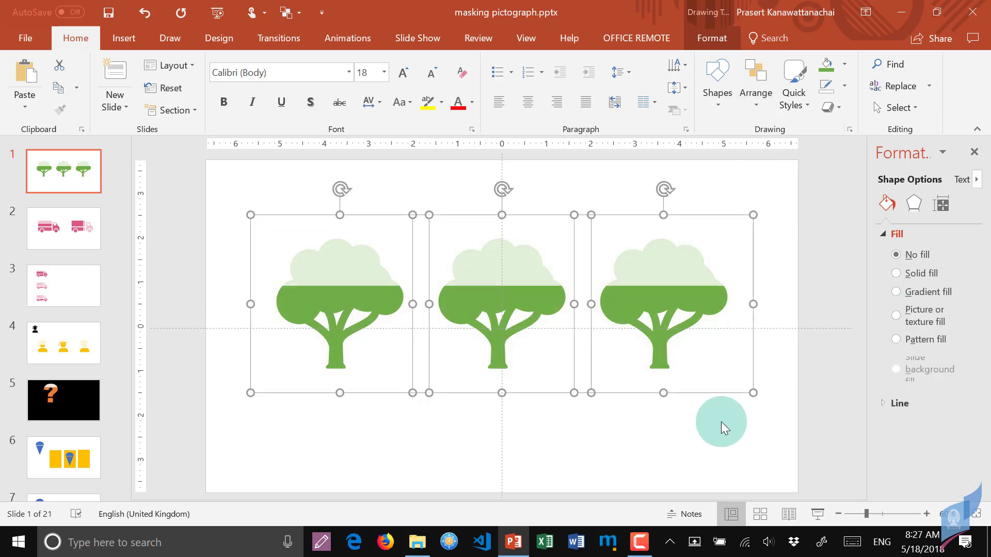
left_click(496, 422)
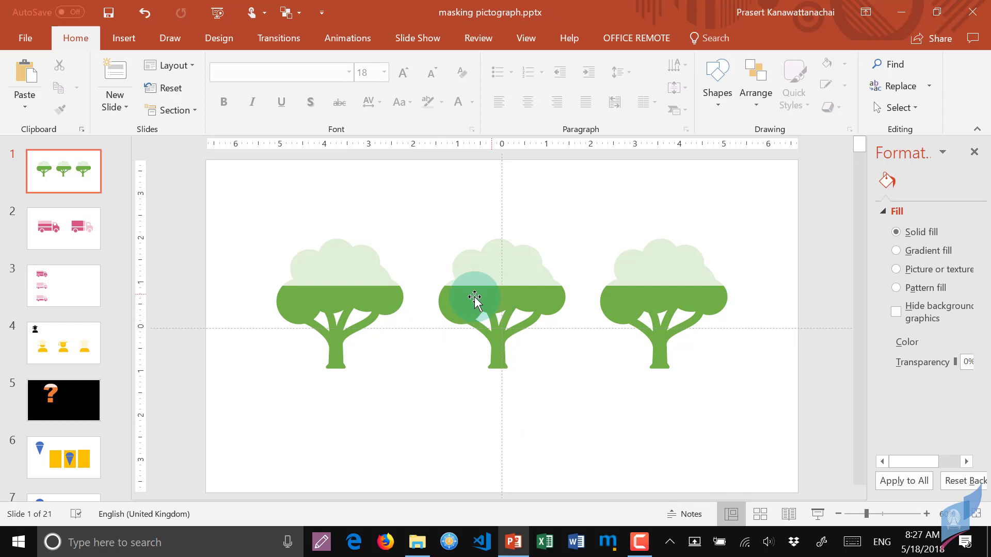
Lower the middle tree's dark green fill to a low level near its base
left_click(494, 289)
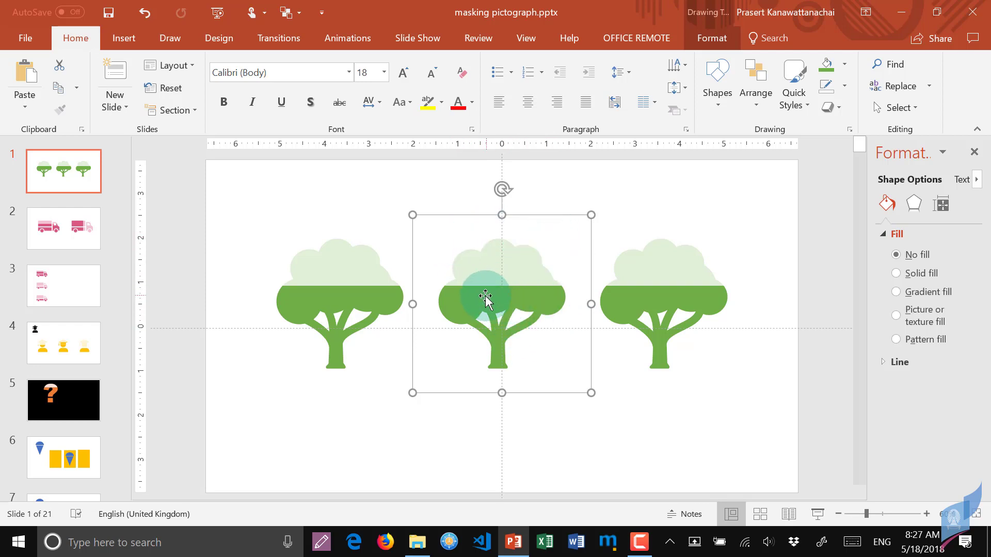
left_click(485, 292)
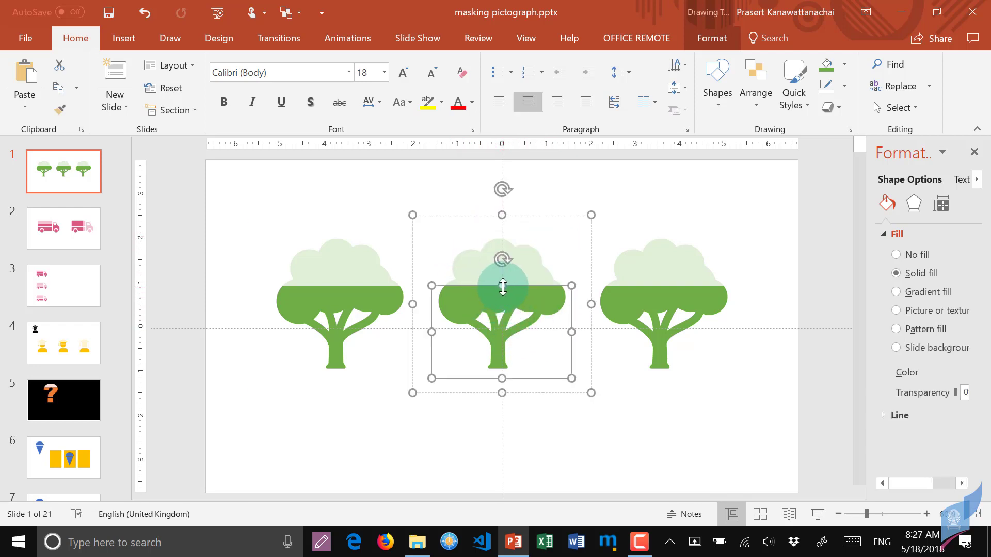
left_click_drag(501, 288, 504, 280)
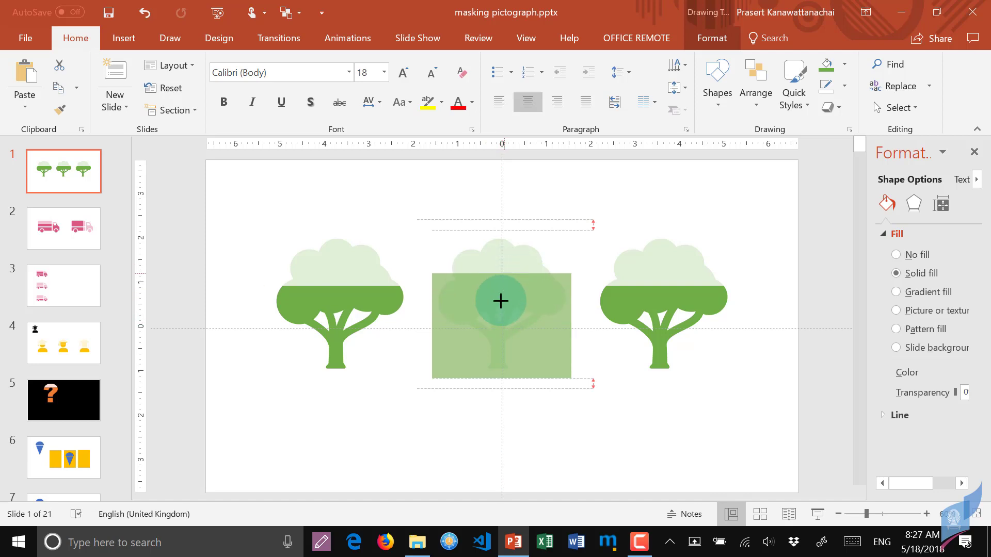
left_click_drag(505, 280, 502, 312)
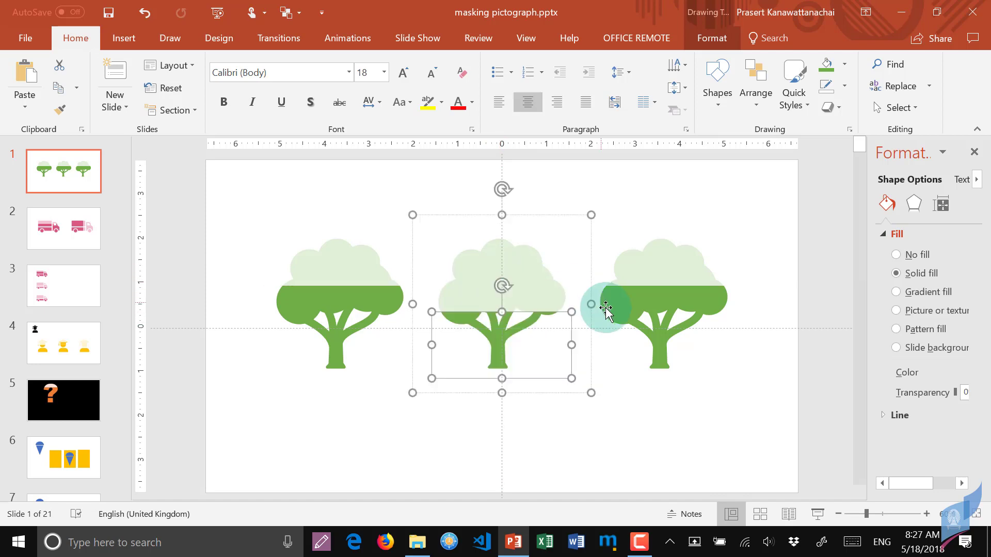
Raise the right tree's dark green fill almost to its top
left_click(656, 293)
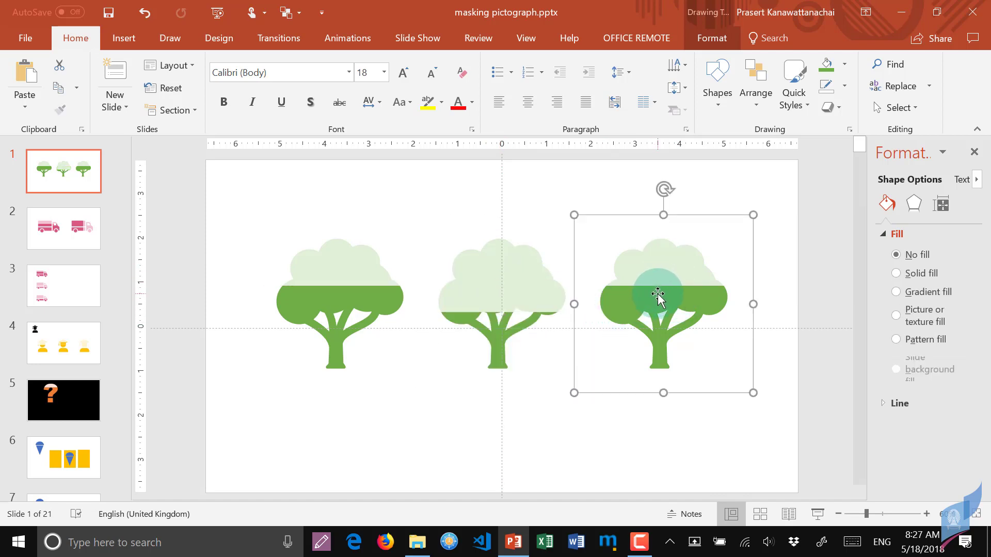
left_click(658, 293)
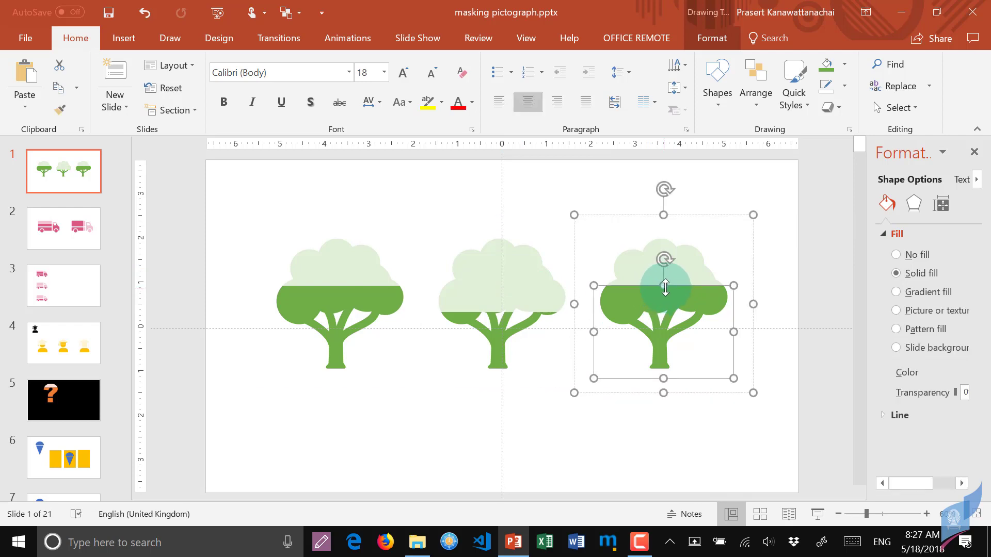
left_click_drag(666, 288, 664, 260)
left_click(633, 414)
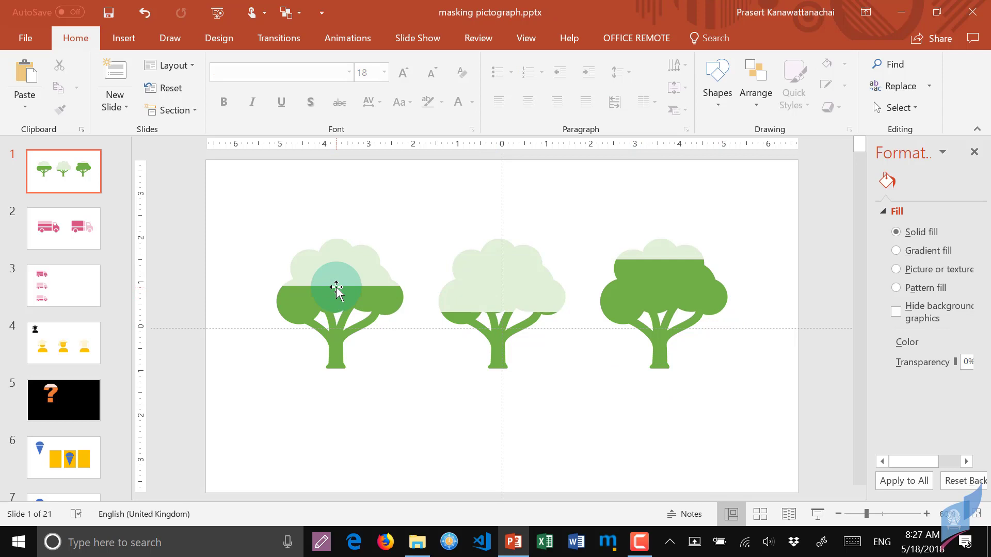
Select the left, middle and right trees together
left_click(336, 287)
left_click(479, 280, "shift")
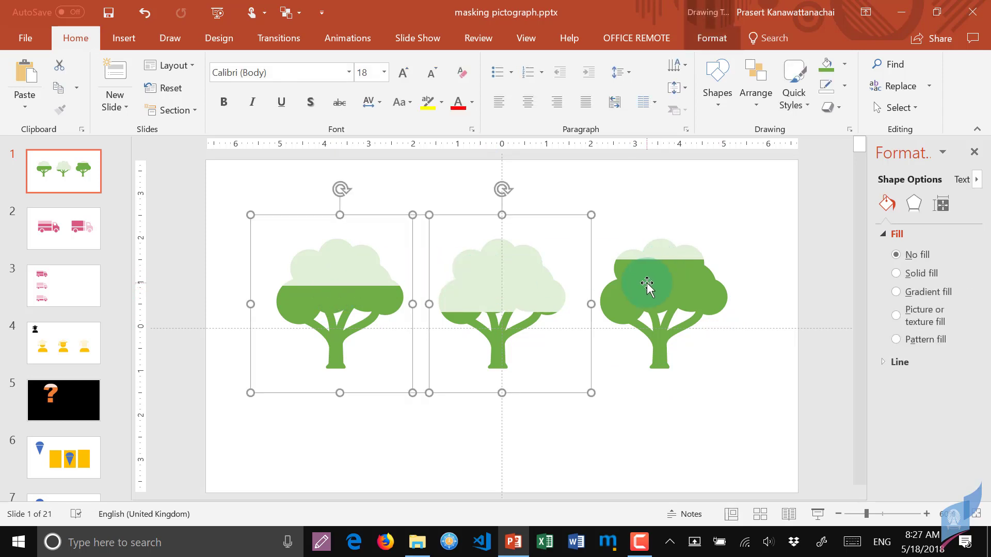
left_click(642, 282, "shift")
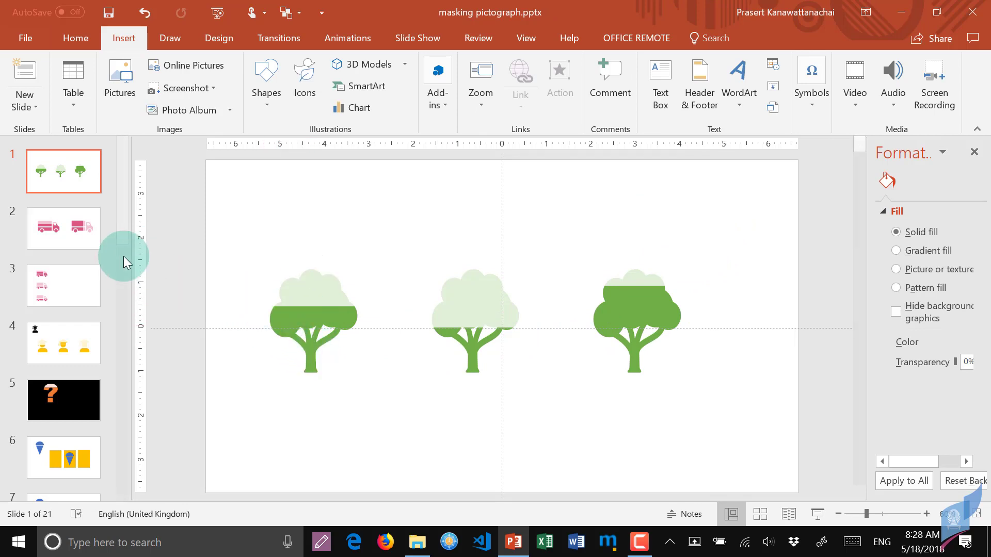
On slide 2, extend the right truck's dark pink fill over the cab
left_click(84, 249)
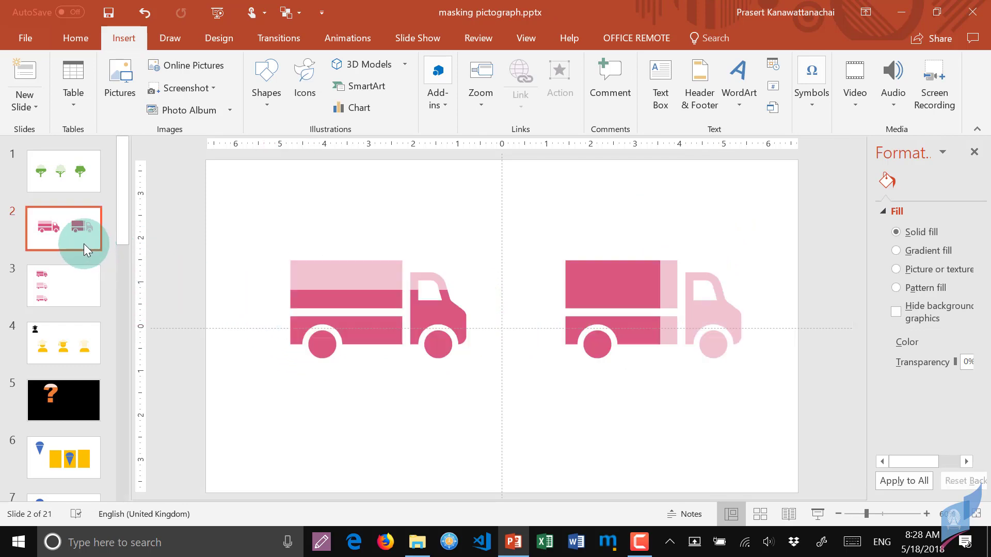
left_click(592, 287)
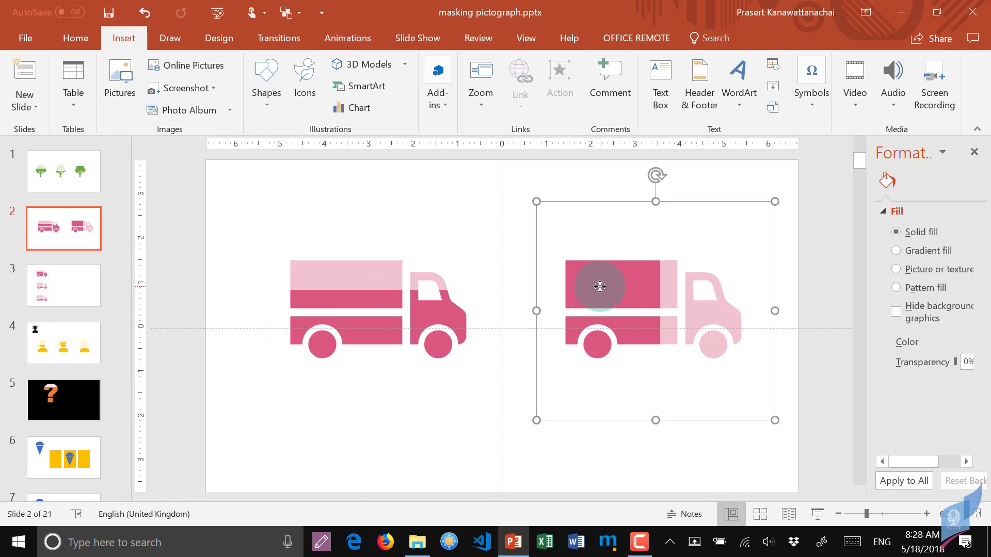
left_click(623, 288)
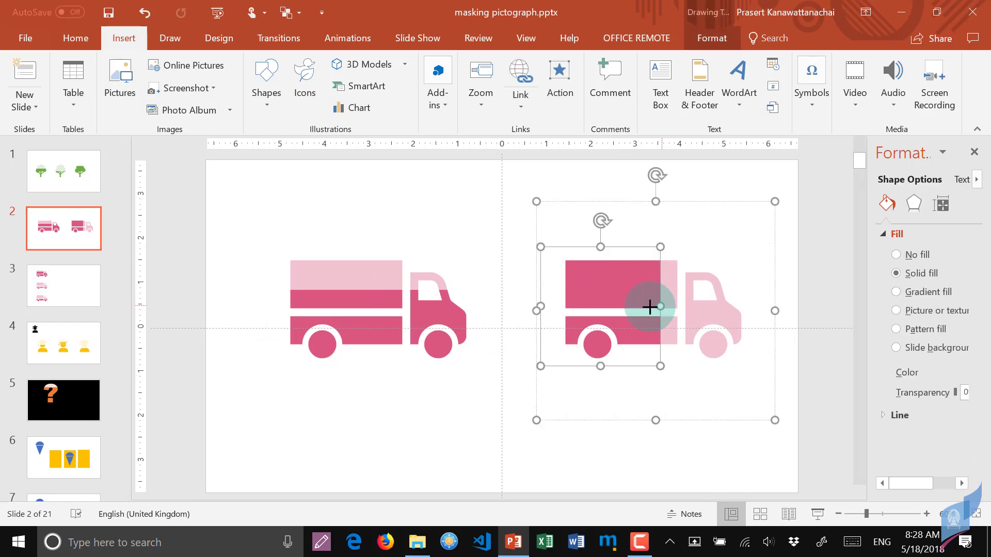
left_click_drag(650, 307, 706, 308)
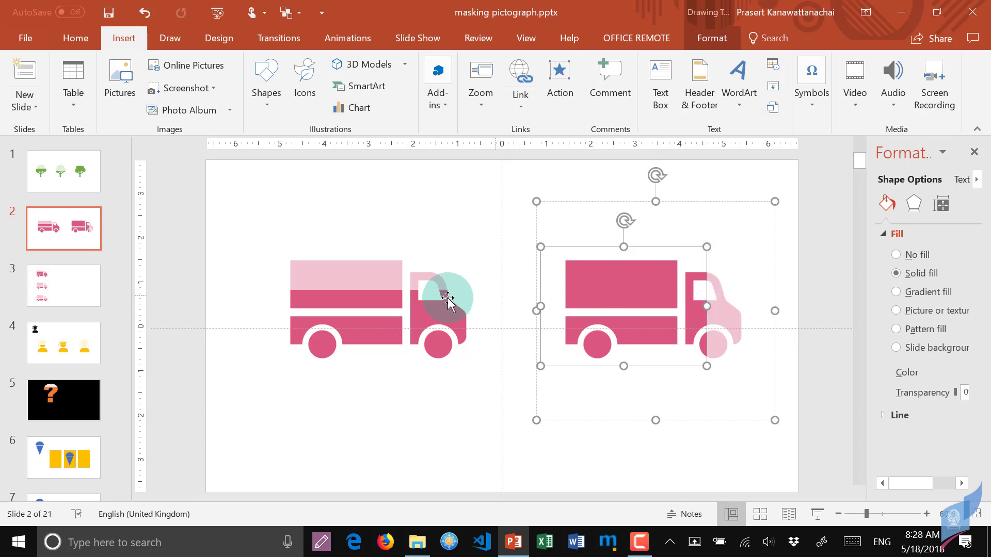
Lower the top of the left truck's dark pink fill slightly, then return to slide 1
left_click(364, 292)
left_click(363, 291)
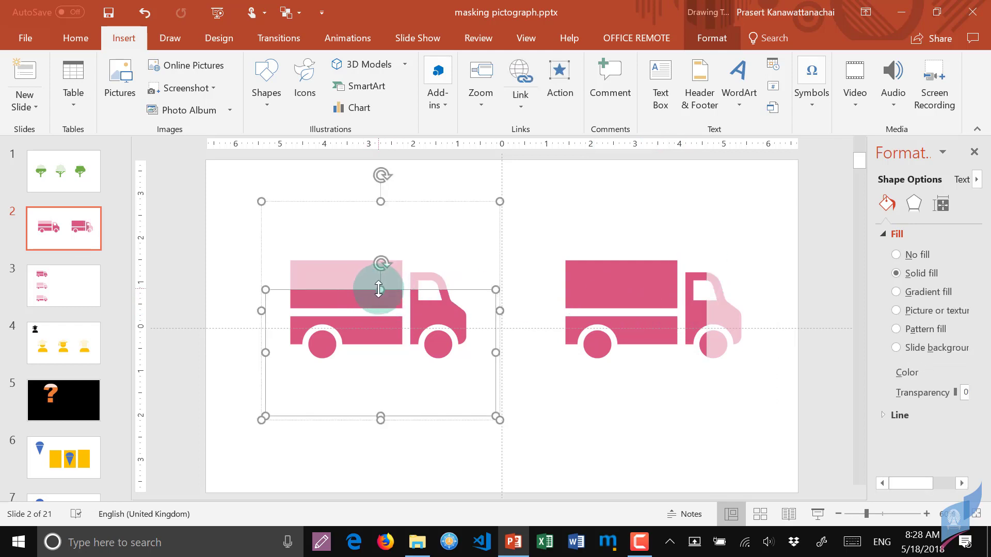
left_click_drag(379, 289, 372, 296)
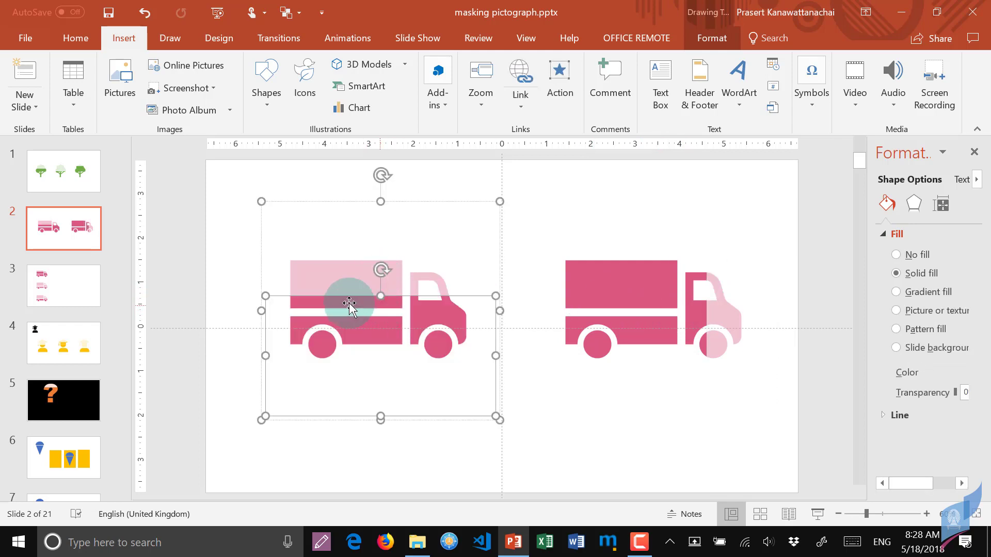
left_click(73, 186)
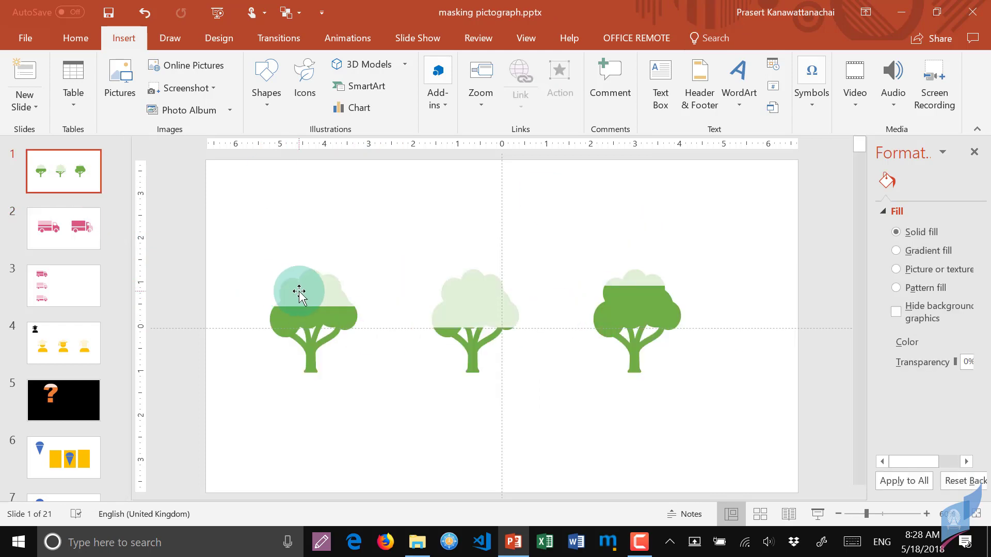
Move the left, middle and right trees higher on the slide
left_click_drag(299, 292, 293, 221)
left_click_drag(471, 317, 470, 252)
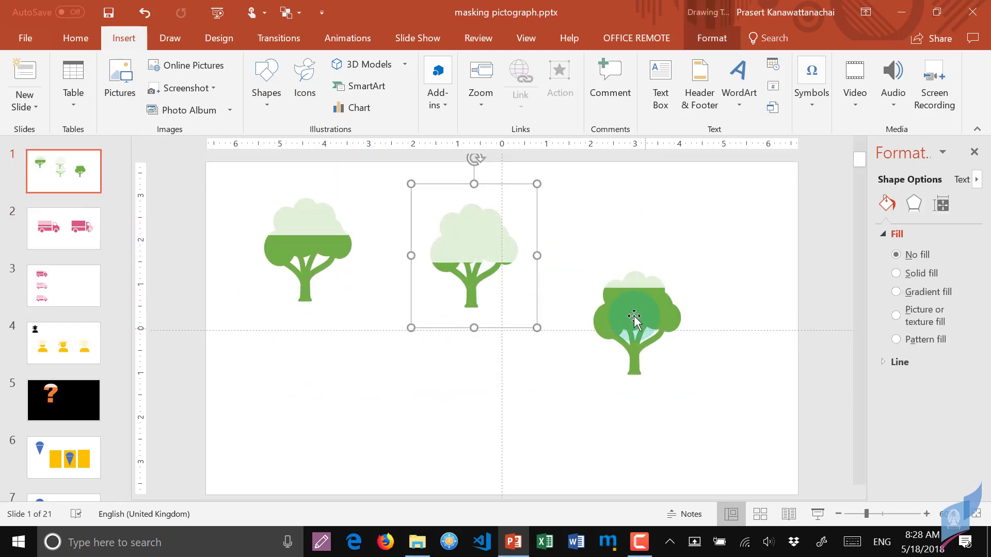
left_click_drag(635, 316, 646, 255)
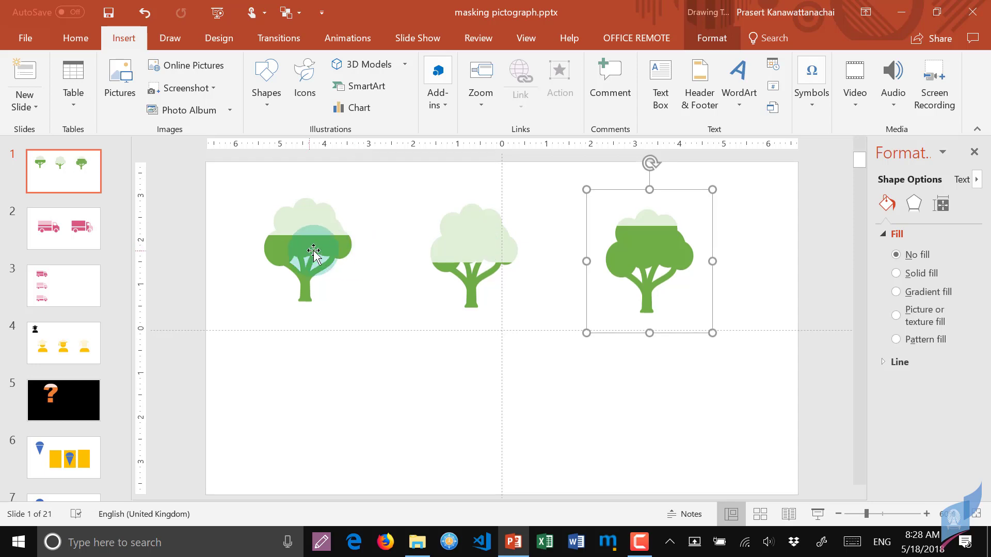
Copy the left tree below it and ungroup the copy
left_click(313, 252)
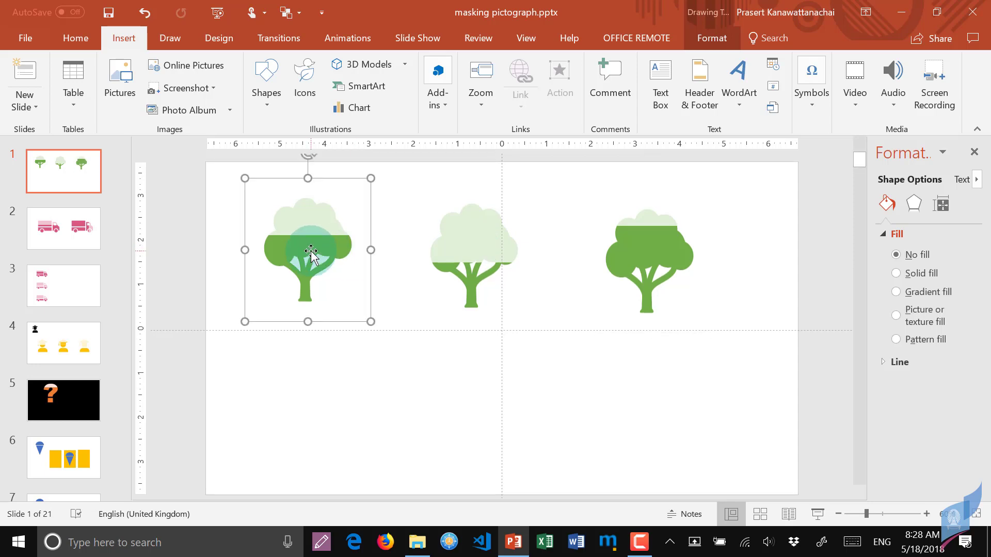
left_click_drag(311, 247, 308, 402)
right_click(305, 381)
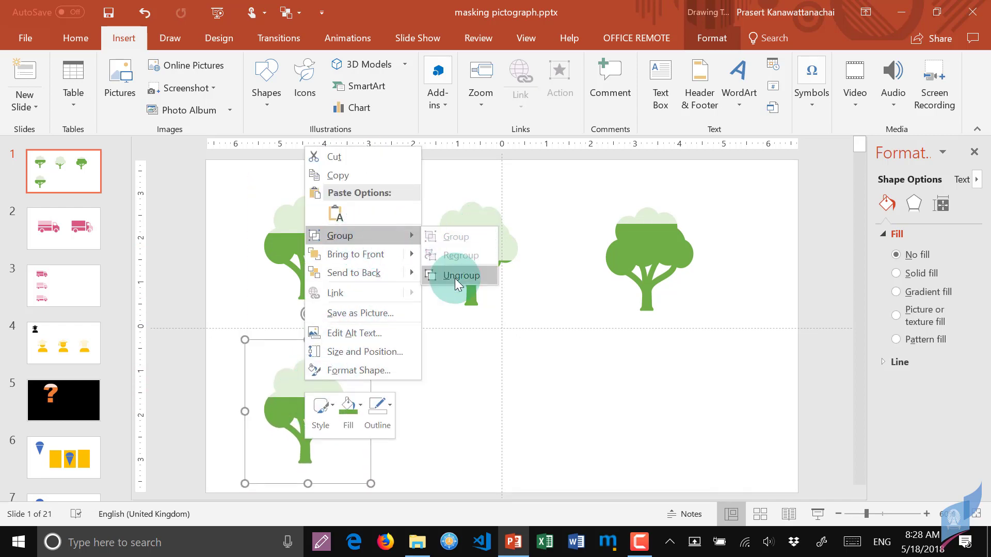
left_click(460, 273)
mouse_move(459, 394)
left_mouse_down()
mouse_move(310, 413)
mouse_move(324, 359)
left_mouse_up()
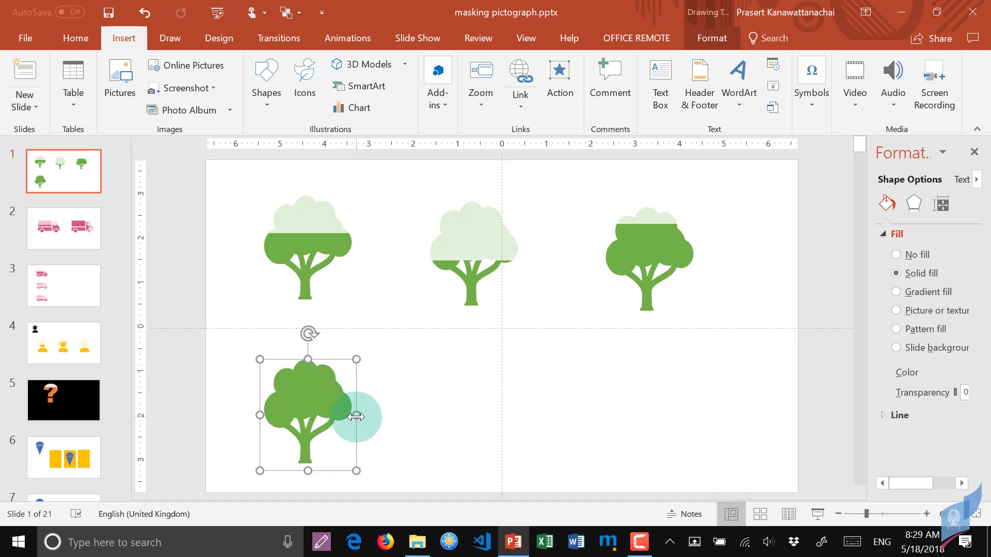
Resize the lower tree's dark green fill so it covers the tree's left part
left_click_drag(357, 416, 316, 415)
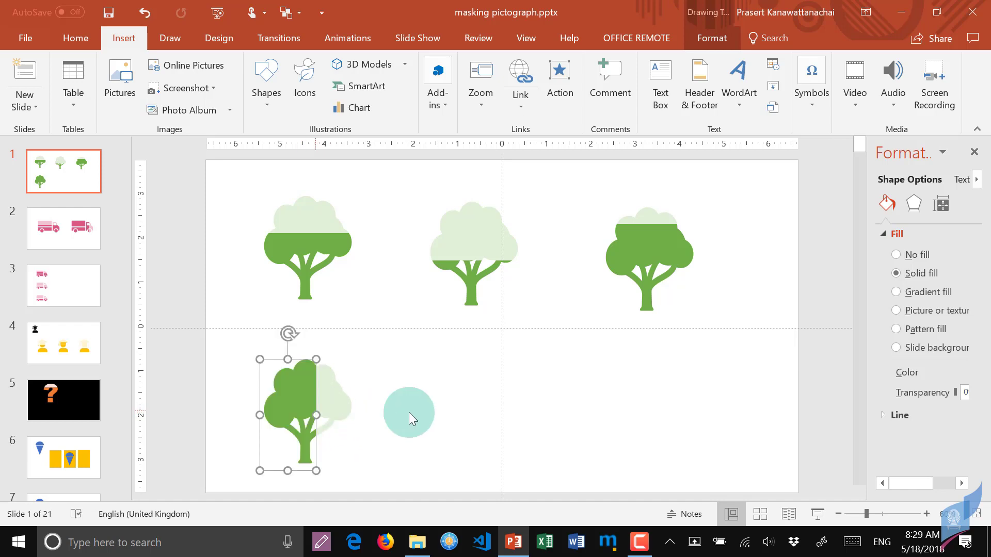
mouse_move(409, 413)
left_mouse_down()
mouse_move(308, 406)
mouse_move(296, 415)
mouse_move(329, 415)
left_mouse_up()
left_click(395, 416)
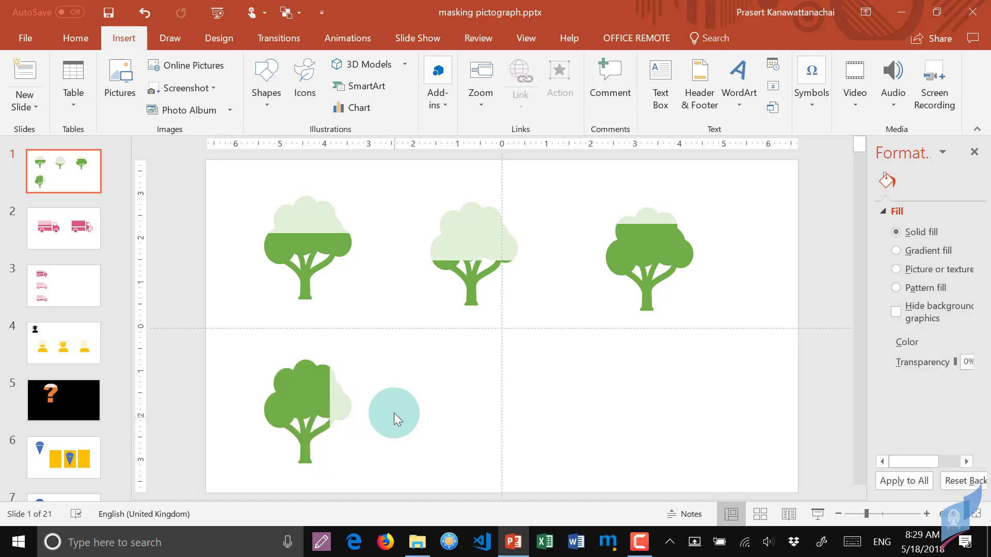
Regroup the lower tree with its fill rectangle
mouse_move(213, 319)
left_mouse_down()
mouse_move(413, 500)
mouse_move(402, 542)
left_mouse_up()
left_click(295, 397)
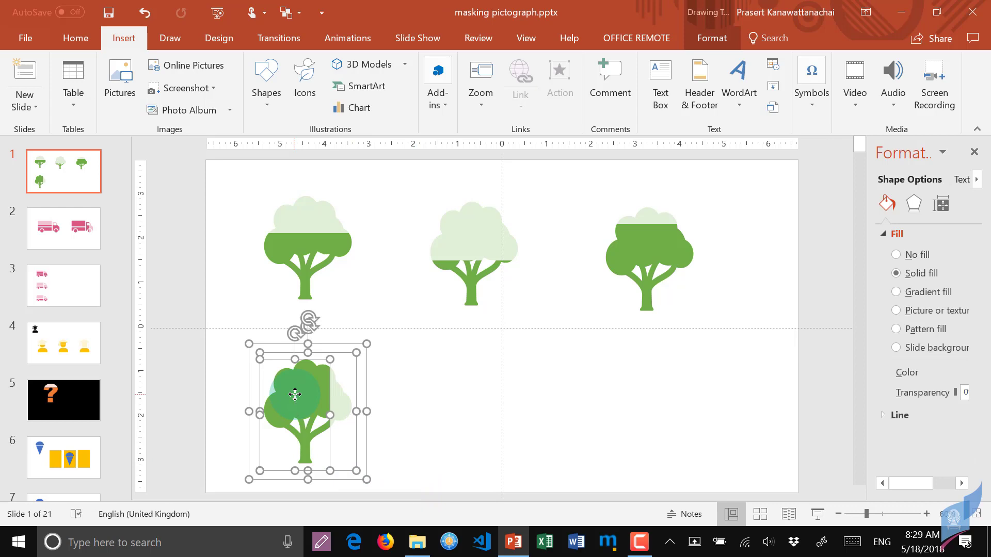
right_click(294, 395)
mouse_move(352, 250)
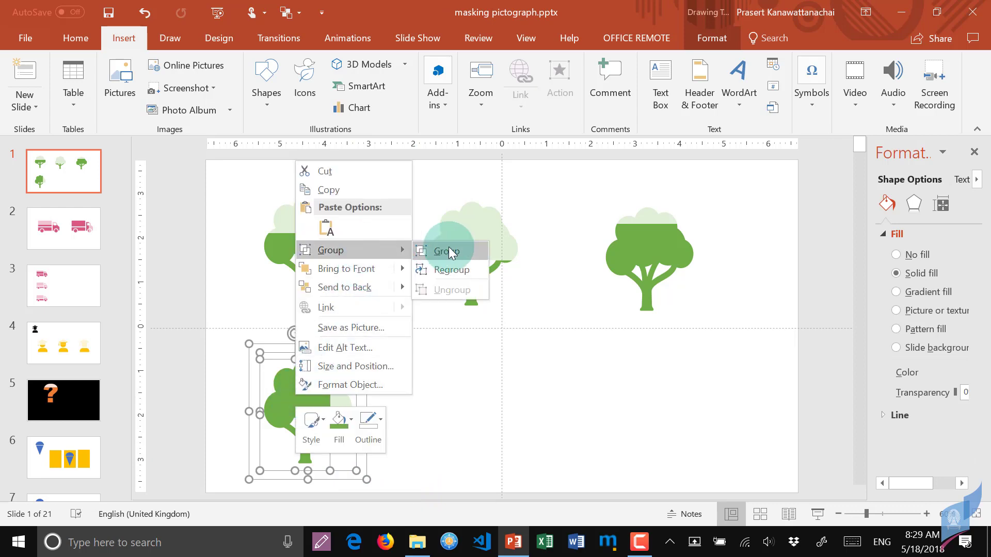
left_click(450, 252)
Copy the lower tree to its right and narrow the copy's dark fill to its left half
left_click_drag(301, 395, 476, 384)
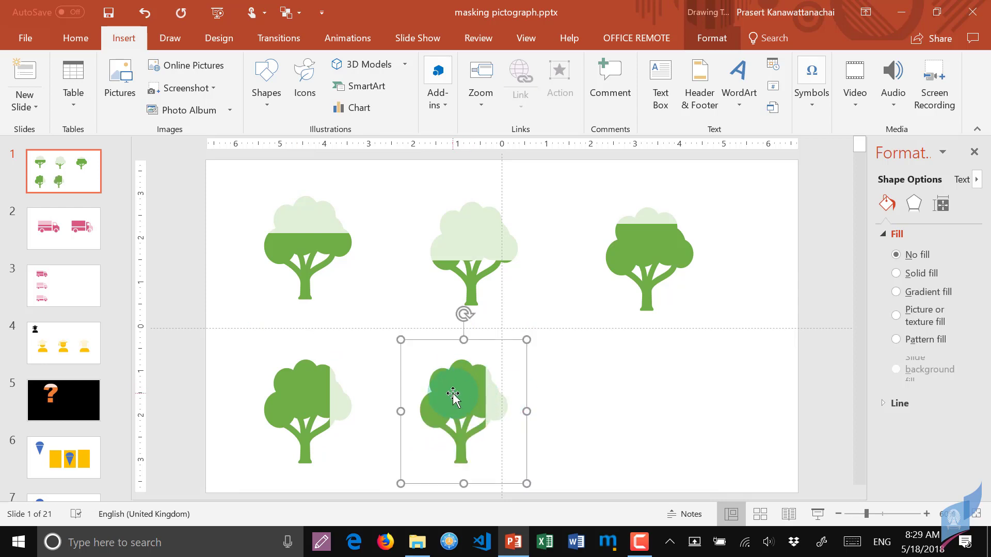
left_click(462, 395)
left_click_drag(482, 419, 459, 422)
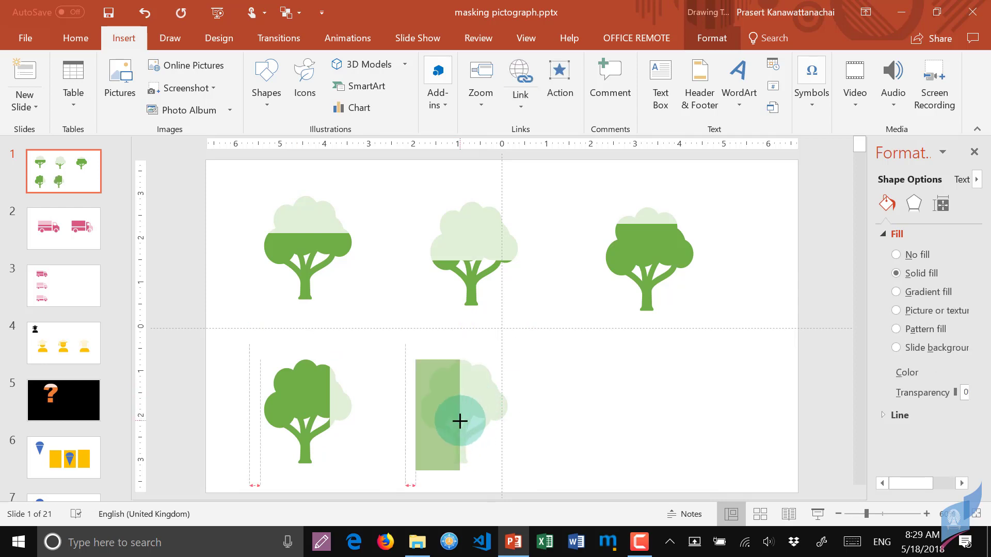
left_click(608, 442)
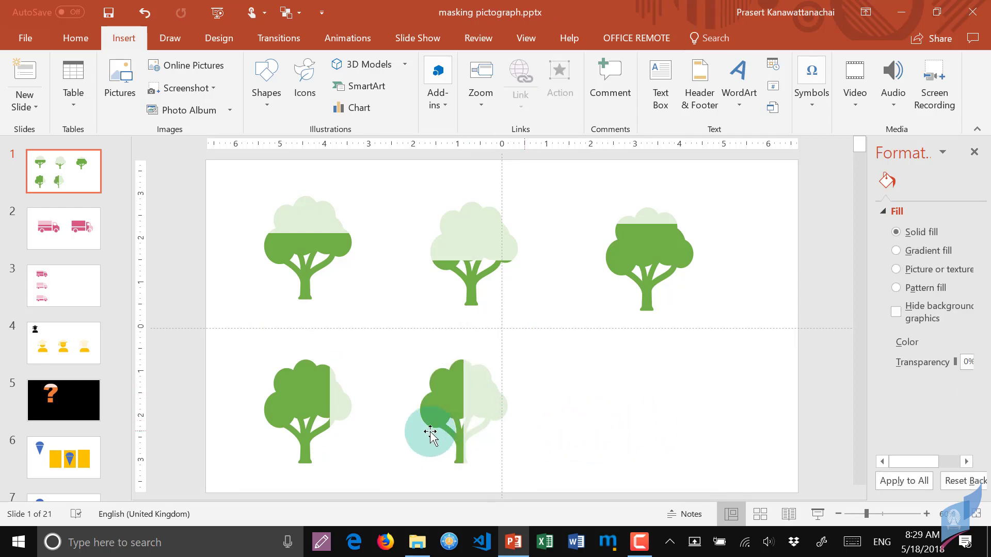